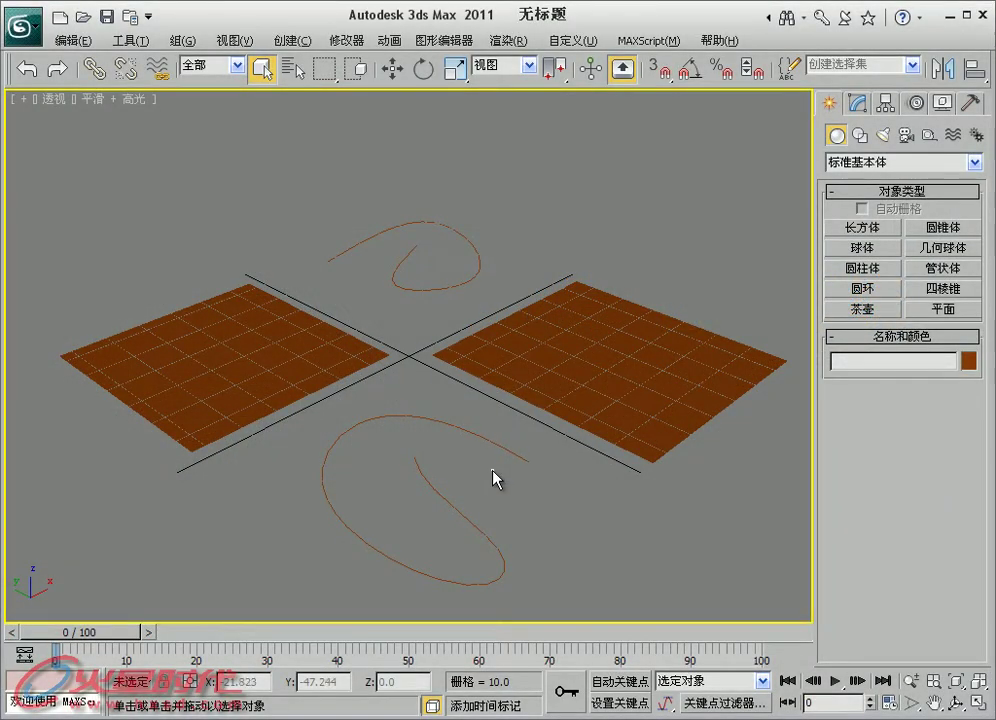
Box-select Surface001, the NURBS object holding the two planes and two curves, in Perspective
left_click_drag(495, 474, 318, 279)
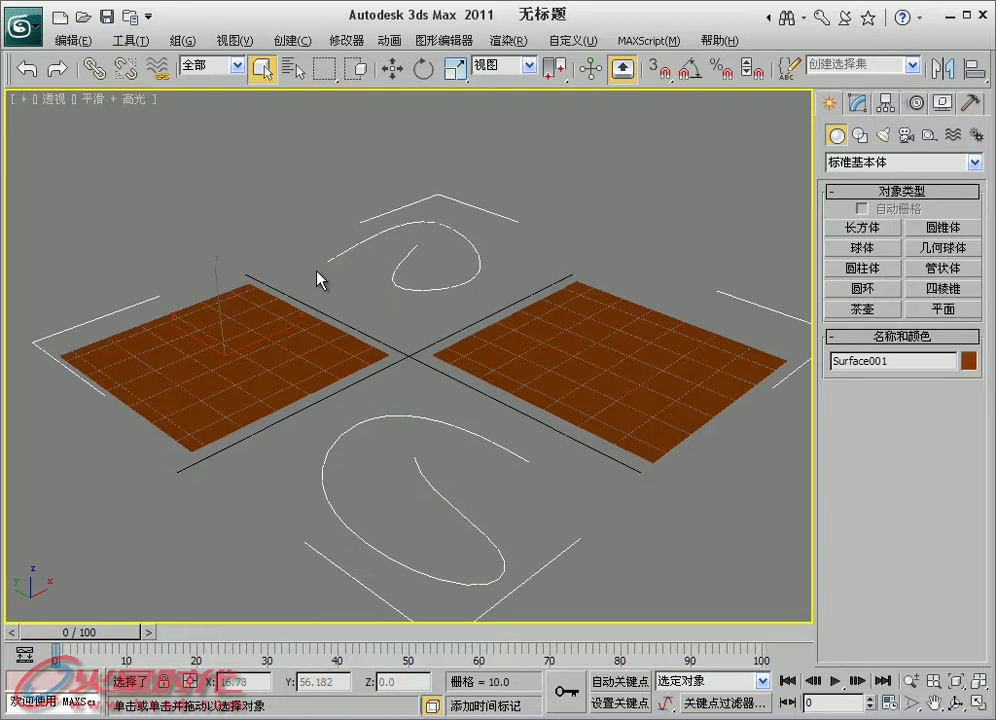
Step Surface001 through Surface CV, Curve CV and Point levels, ending at Curve level
left_click(855, 104)
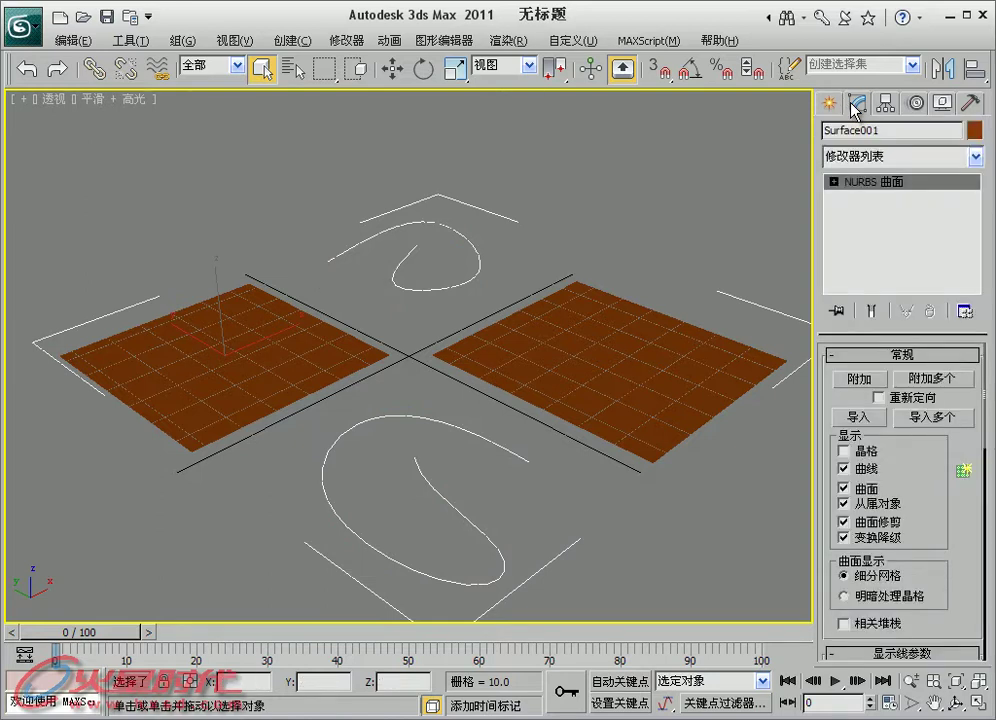
left_click(834, 182)
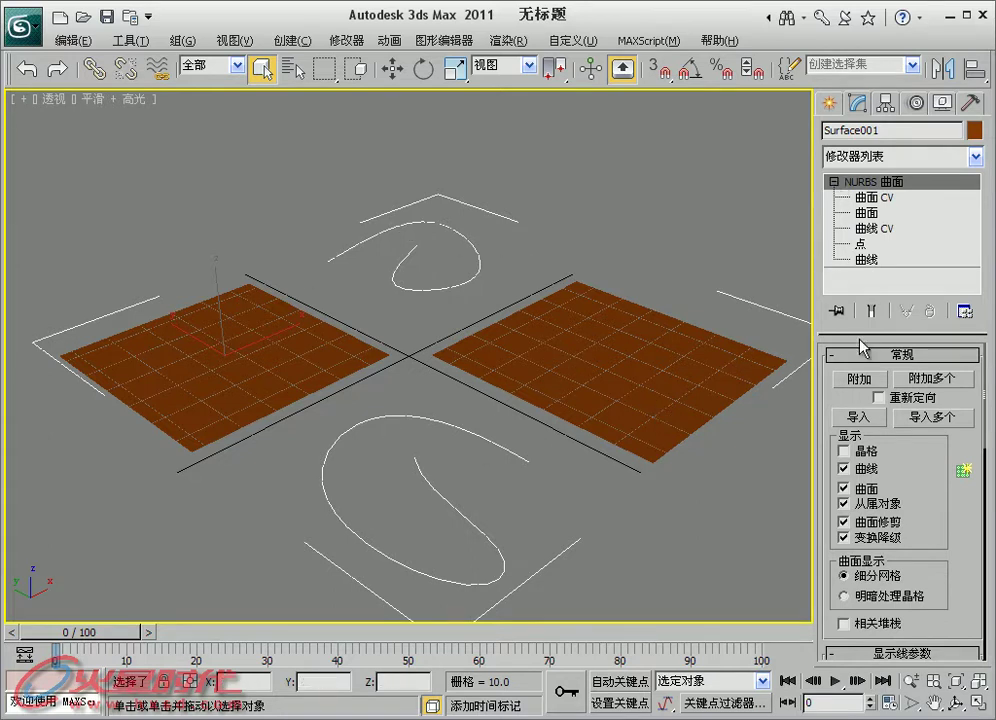
left_click(868, 197)
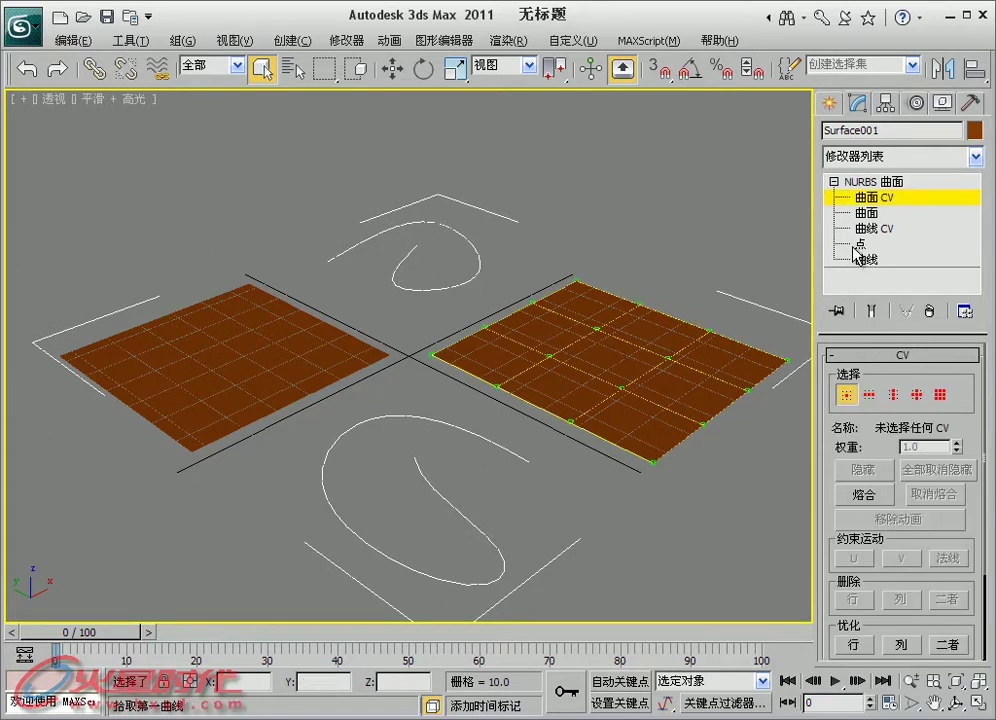
left_click(868, 229)
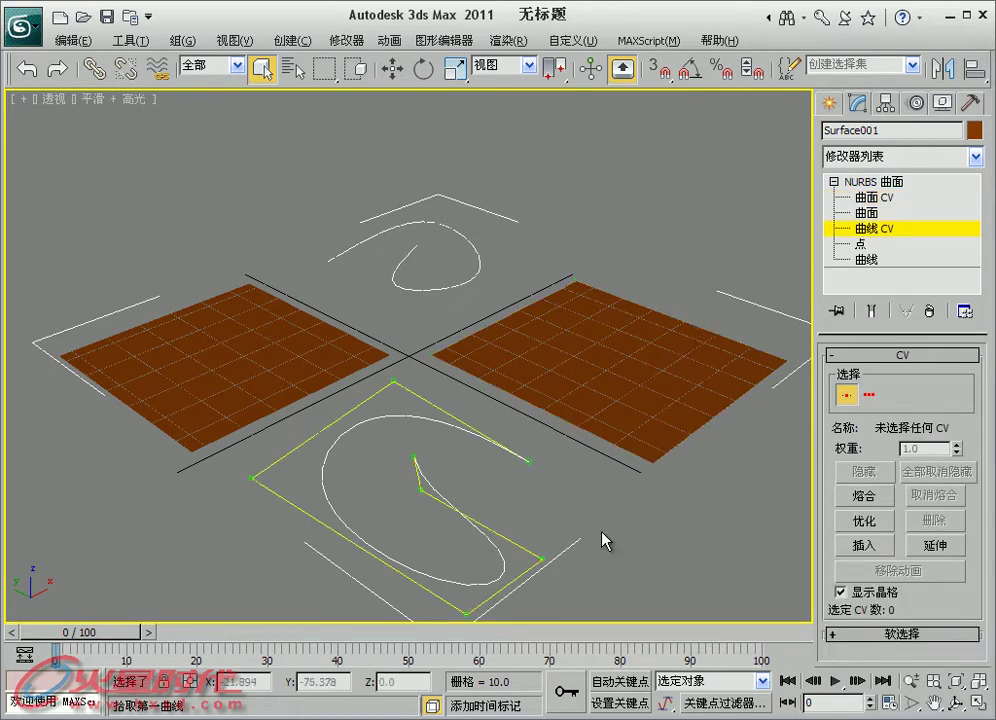
left_click(862, 243)
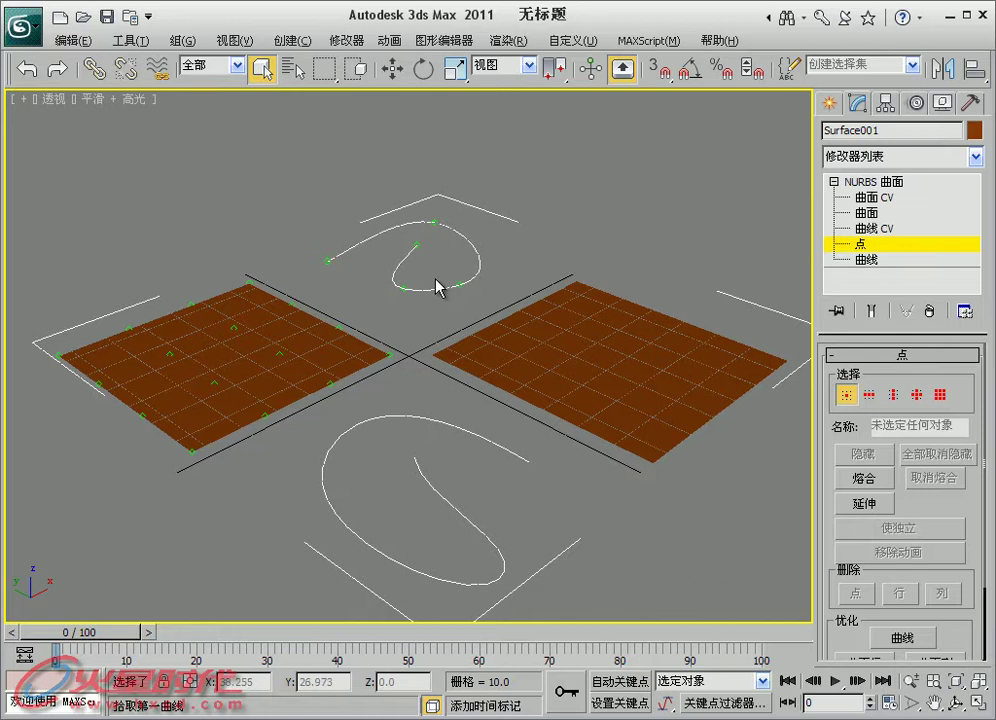
left_click(866, 260)
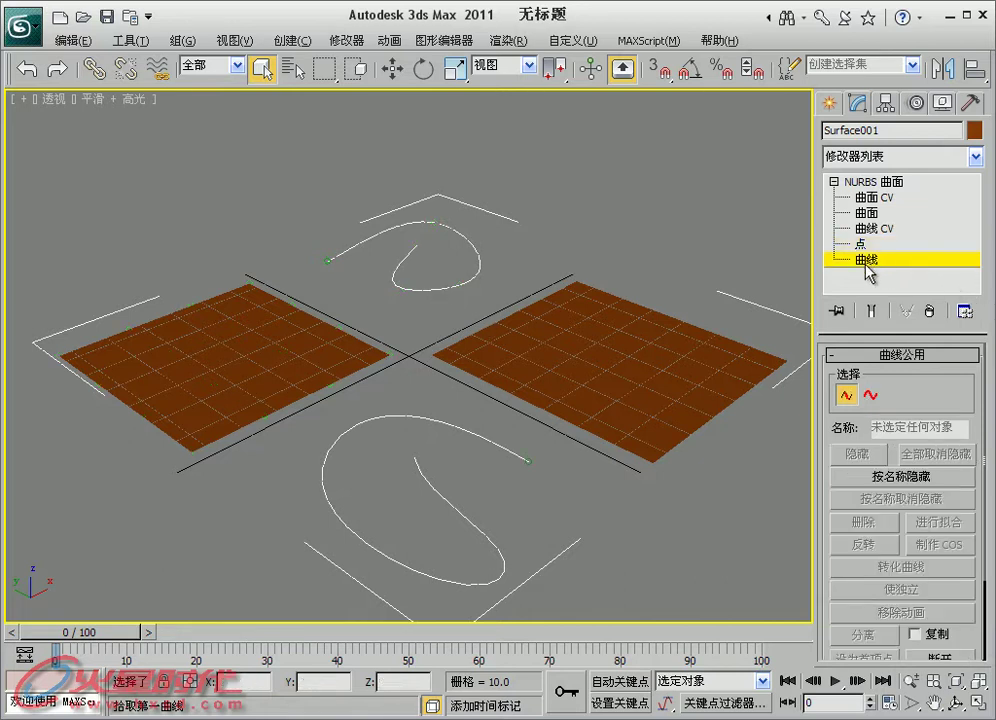
left_click(898, 355)
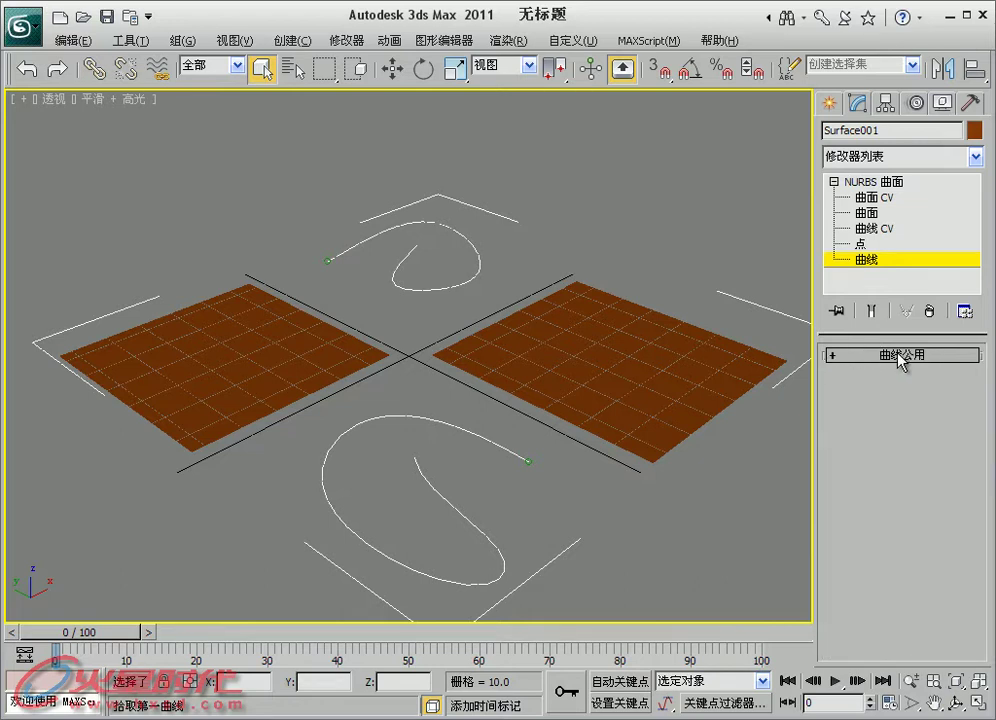
Try the Single Curve and All Connected Curves selection modes in Curve Common
left_click(898, 355)
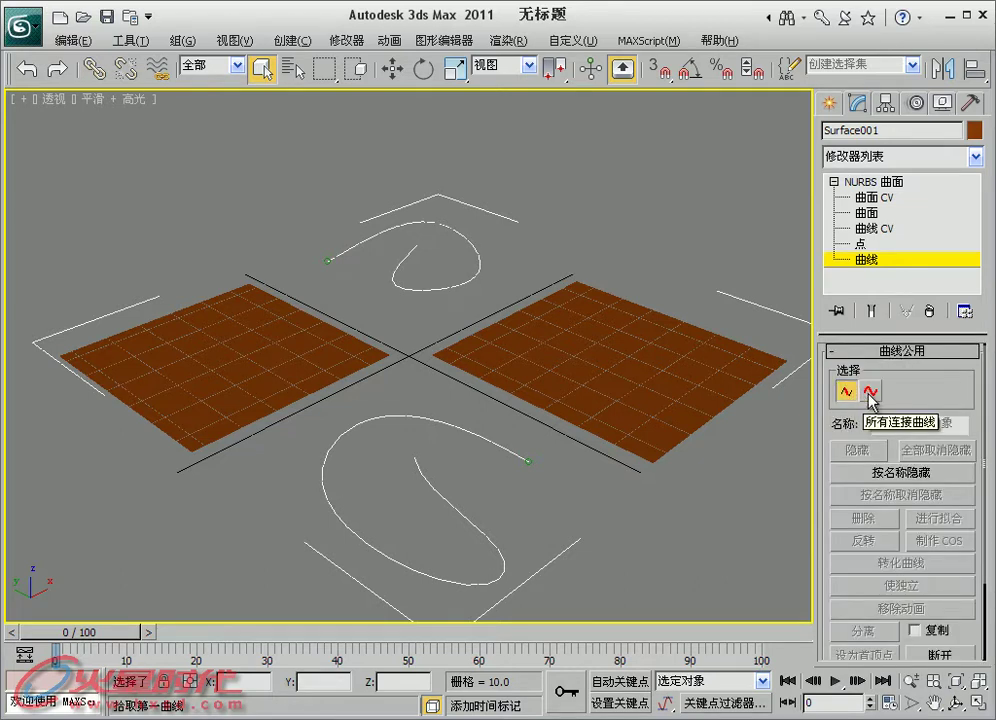
left_click(870, 393)
left_click(846, 393)
left_click(870, 393)
left_click(846, 395)
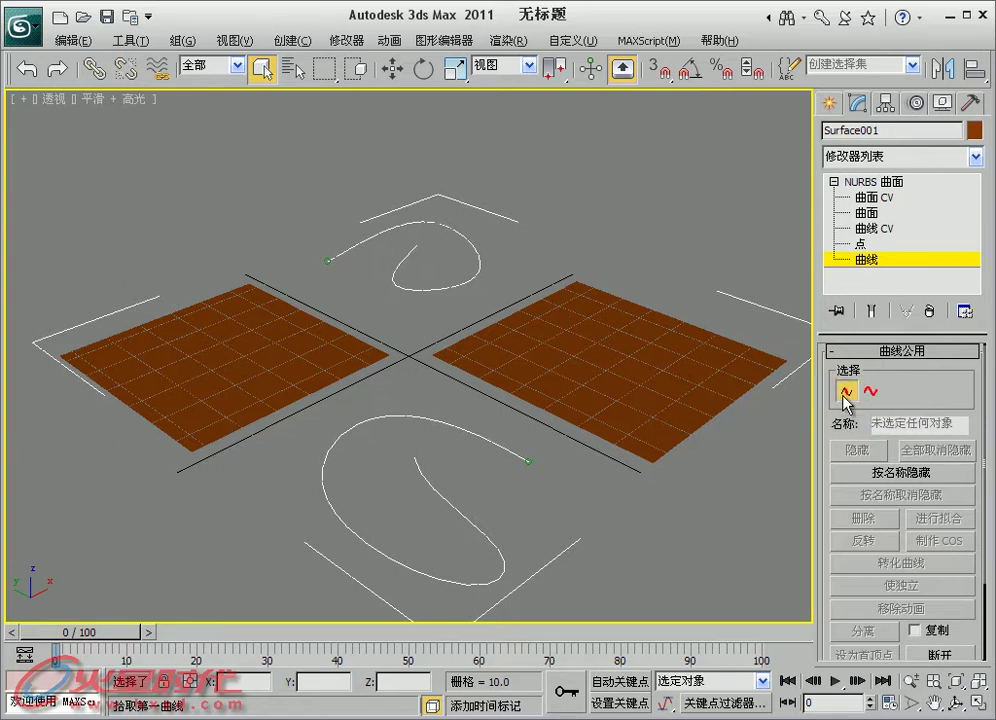
left_click(870, 393)
left_click(847, 393)
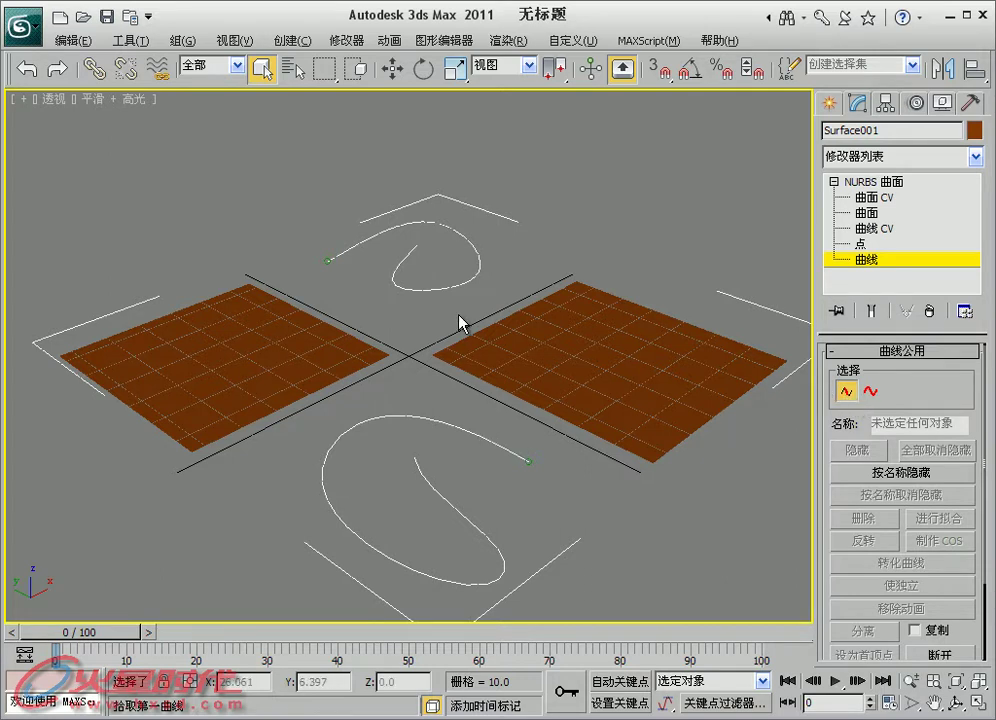
Pick the upper, lower, then upper curve, leaving point curve 点曲线 001 selected
left_click(357, 243)
left_click(440, 495)
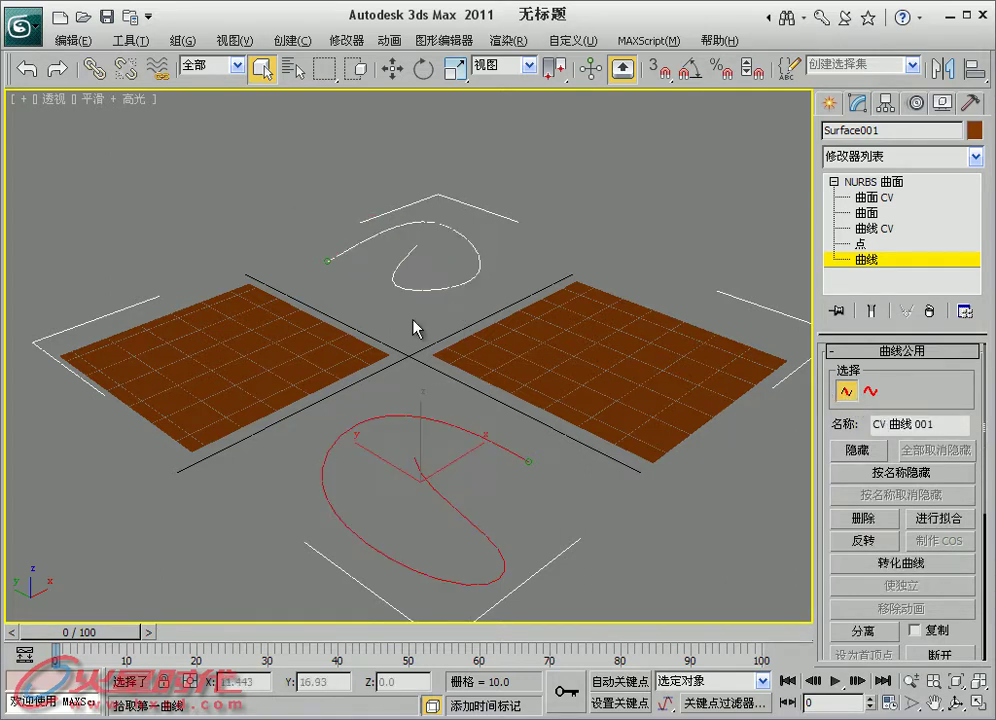
left_click(355, 244)
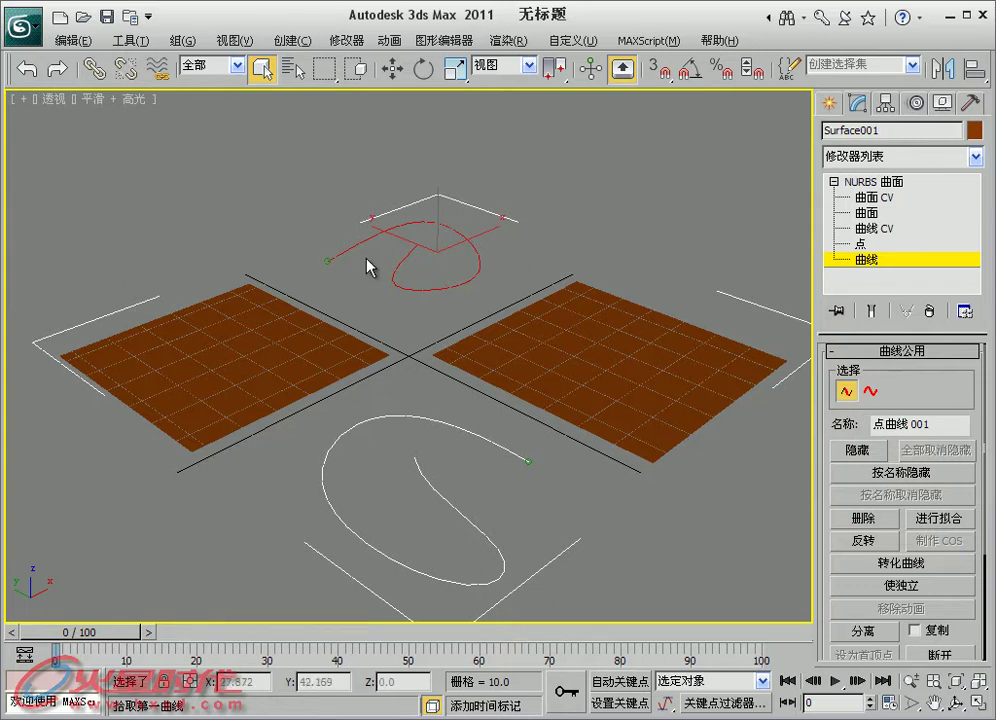
Name the upper curve 点曲线 A and the lower CV 曲线 B, then deselect all curves
left_click(498, 553)
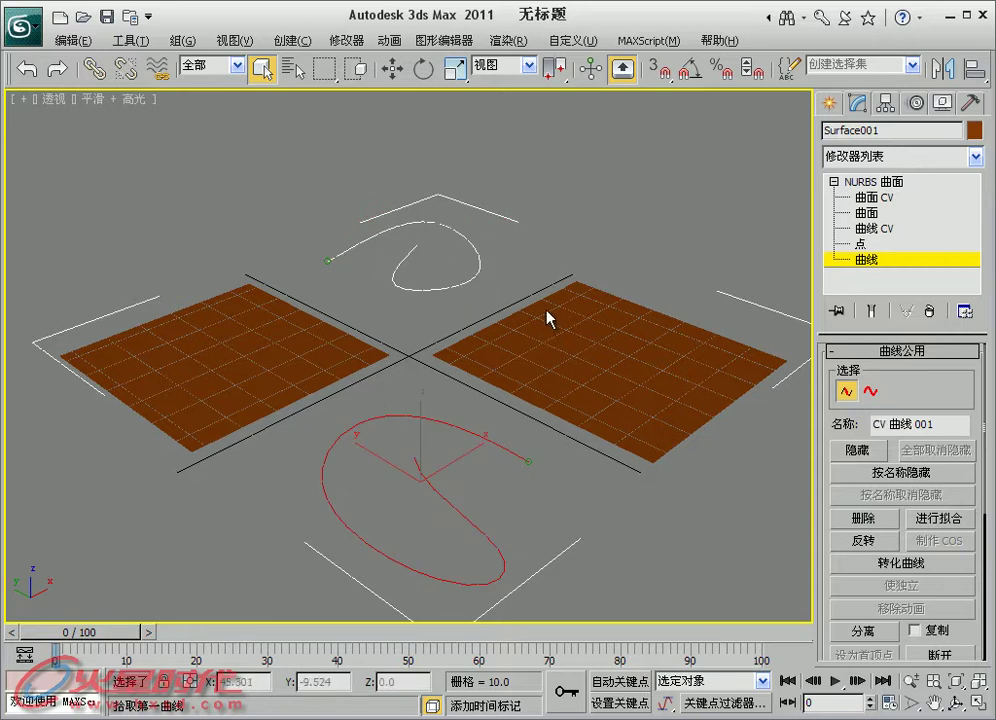
left_click(381, 228)
type("点曲线 A")
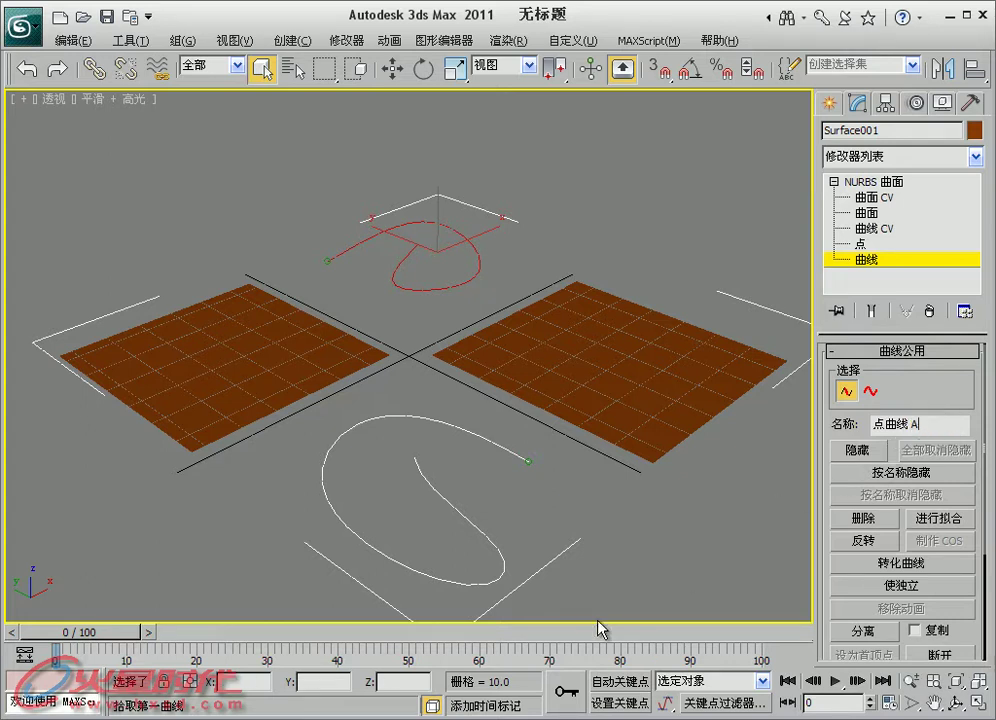
left_click(440, 505)
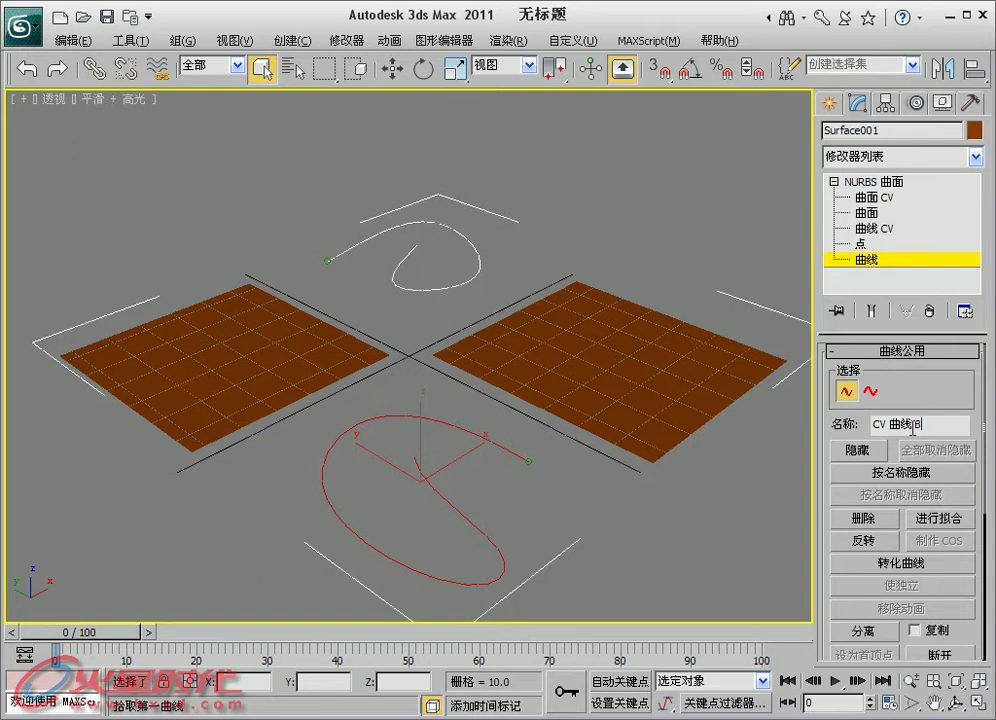
left_click(391, 225)
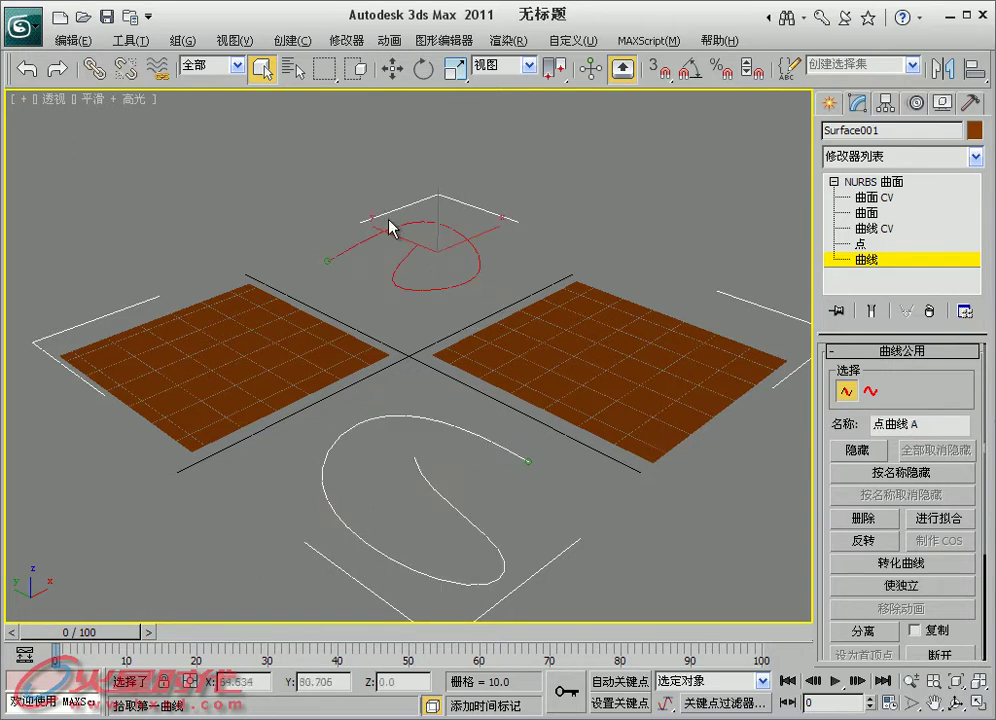
left_click_drag(540, 487, 356, 240)
left_click_drag(522, 349, 447, 285)
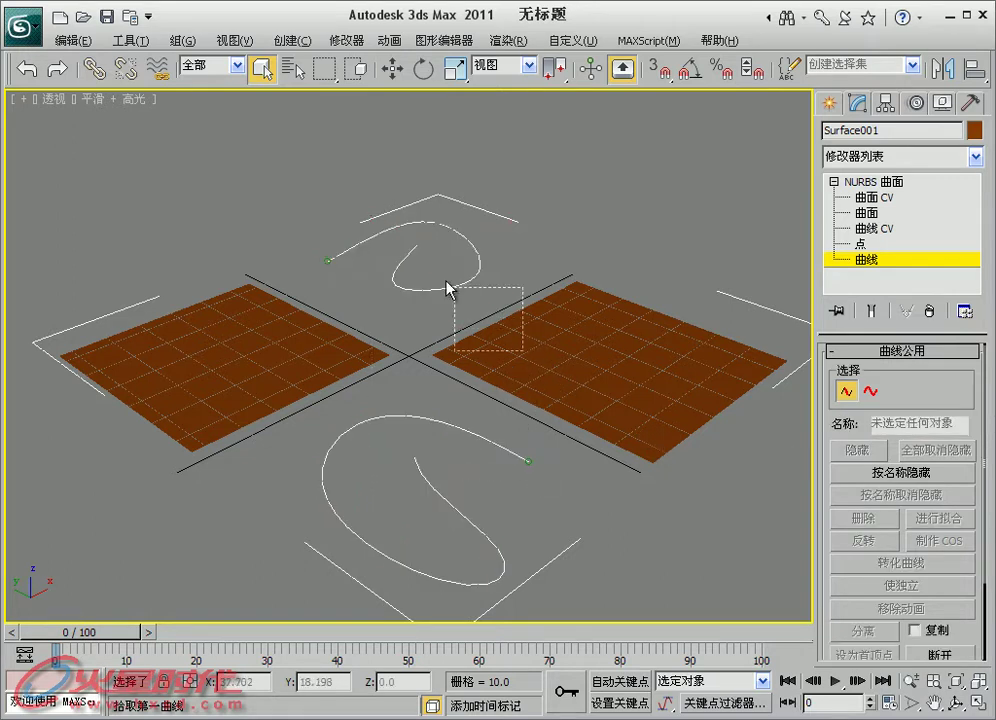
left_click_drag(538, 505, 384, 376)
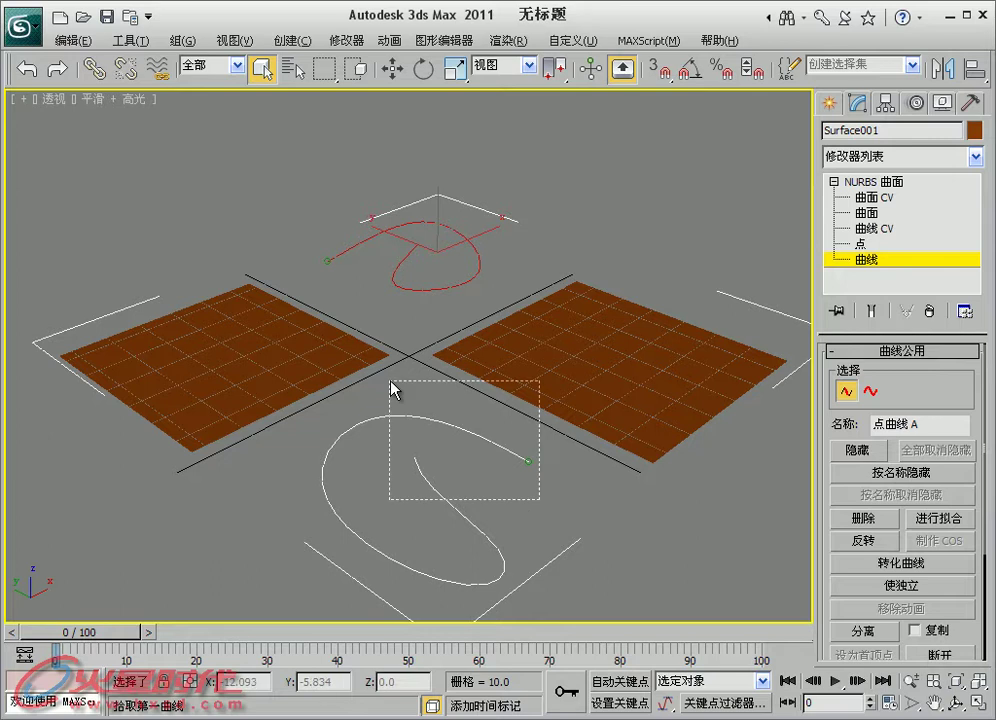
left_click(510, 333)
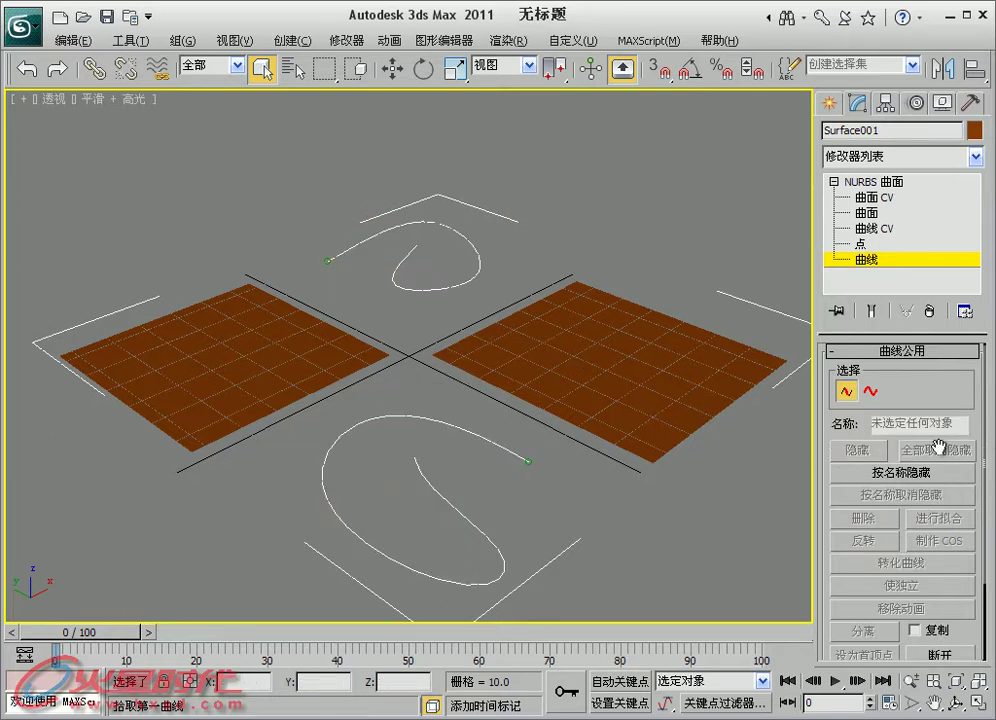
Hide and unhide 点曲线 A, then list the curves CV 曲线 B and 点曲线 A by name
left_click_drag(500, 341, 285, 187)
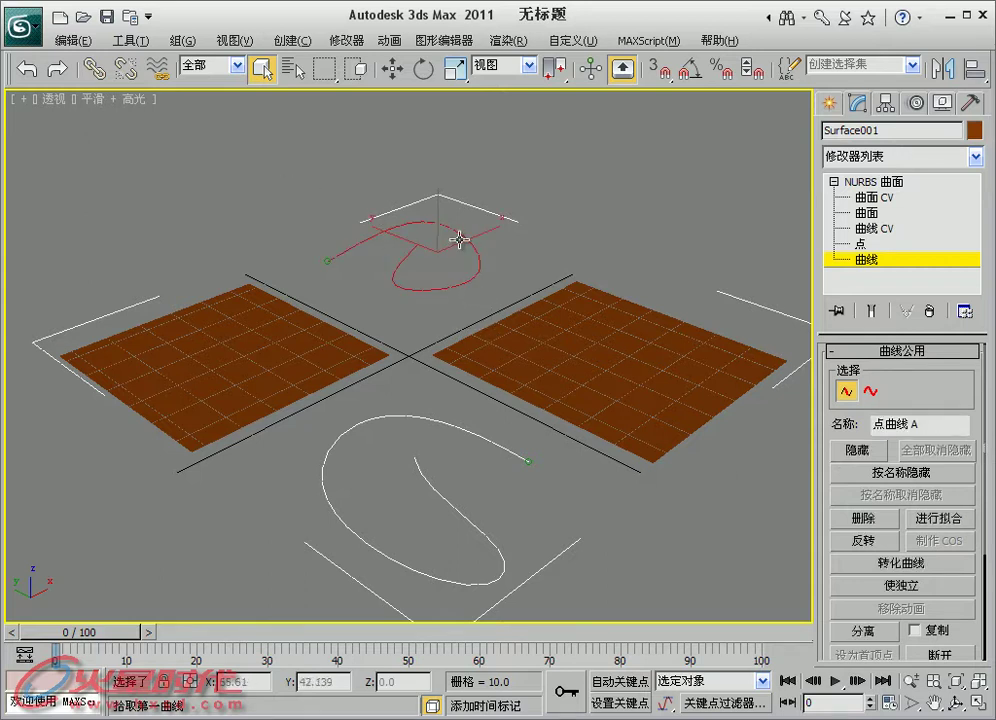
left_click(856, 450)
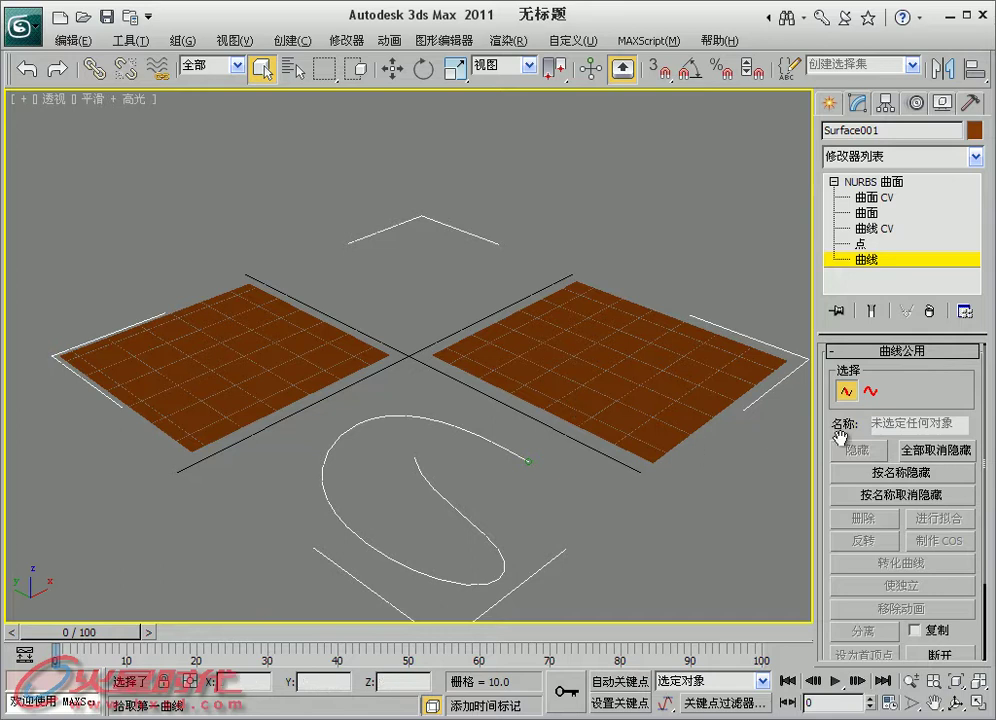
left_click(905, 450)
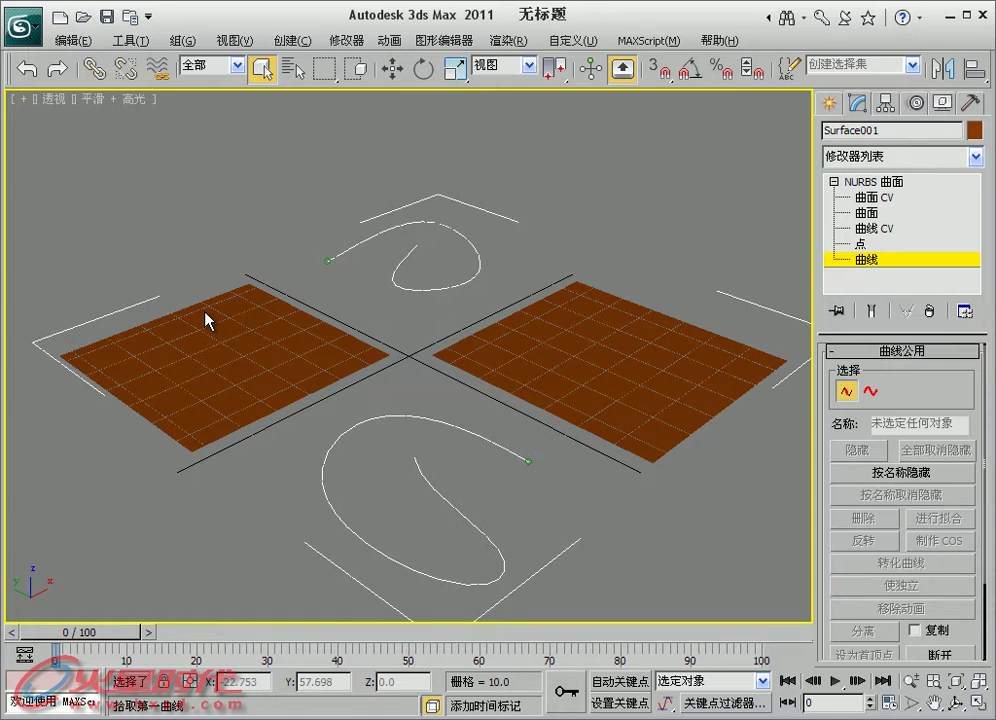
left_click(883, 473)
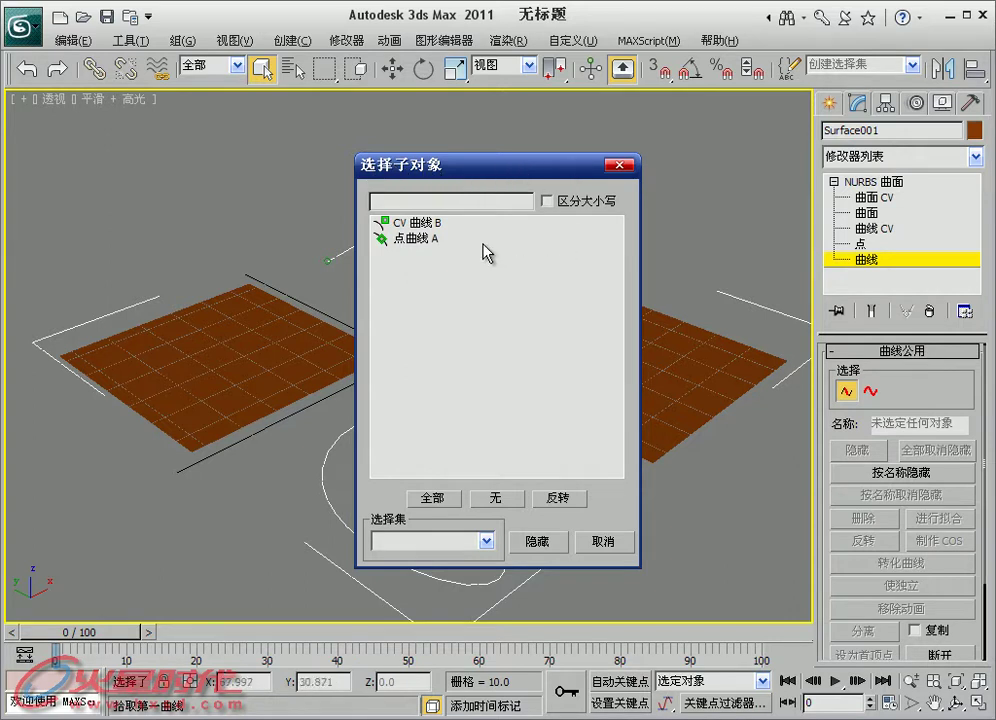
Select both CV 曲线 B and 点曲线 A in the name list and hide them
left_click(405, 223)
left_click(405, 239)
left_click(410, 223)
left_click(415, 239)
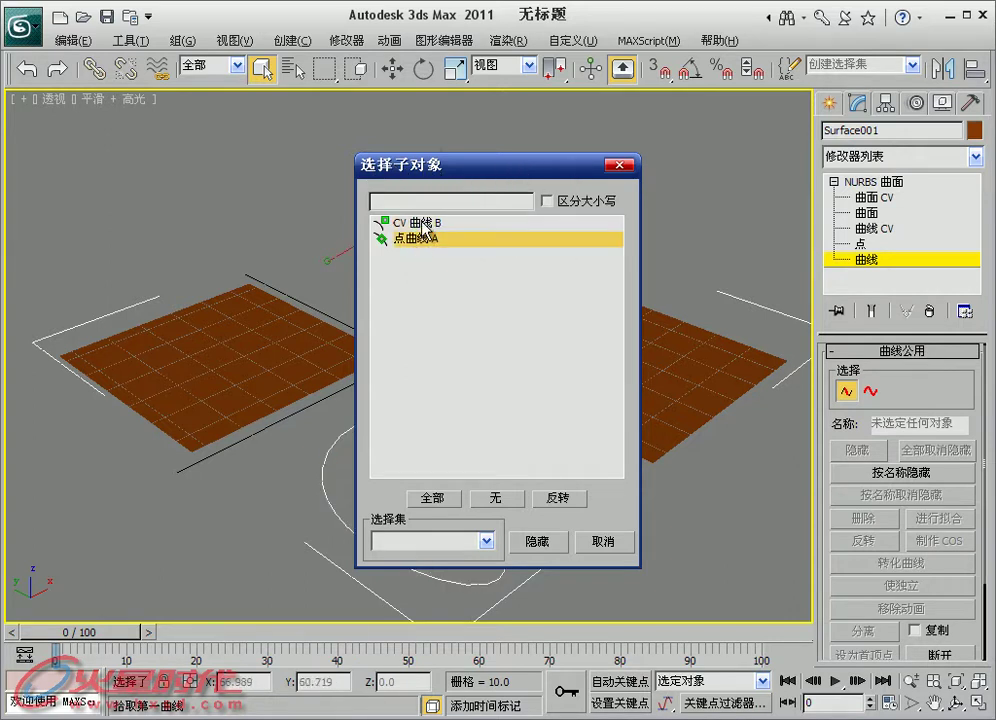
left_click(418, 240)
left_click_drag(493, 177, 778, 169)
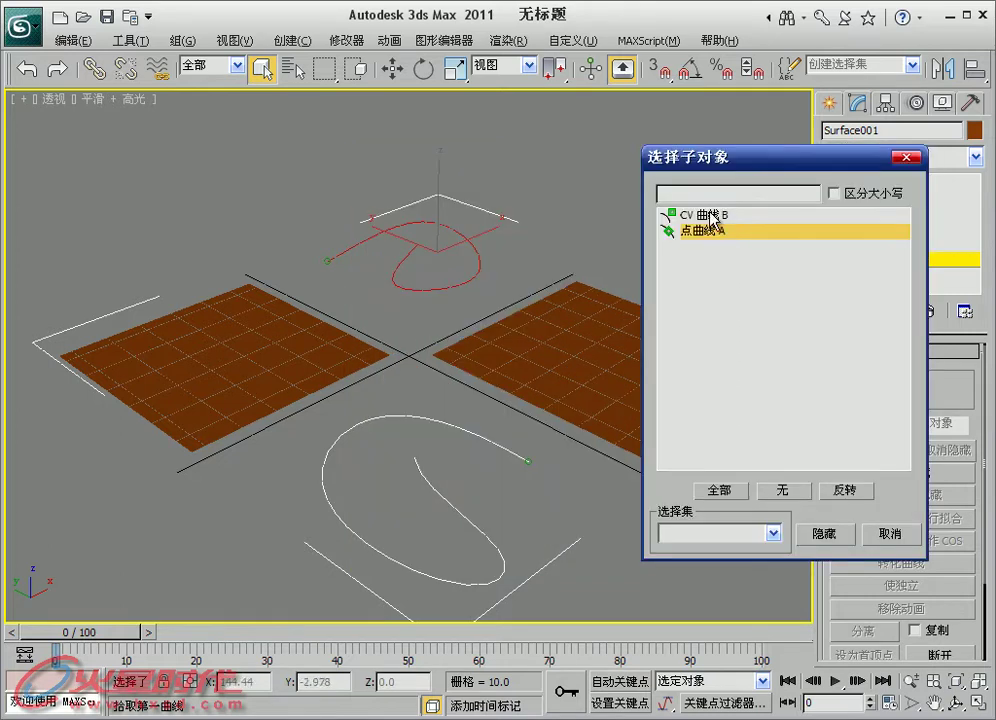
left_click(700, 215)
left_click(700, 231)
left_click(700, 215)
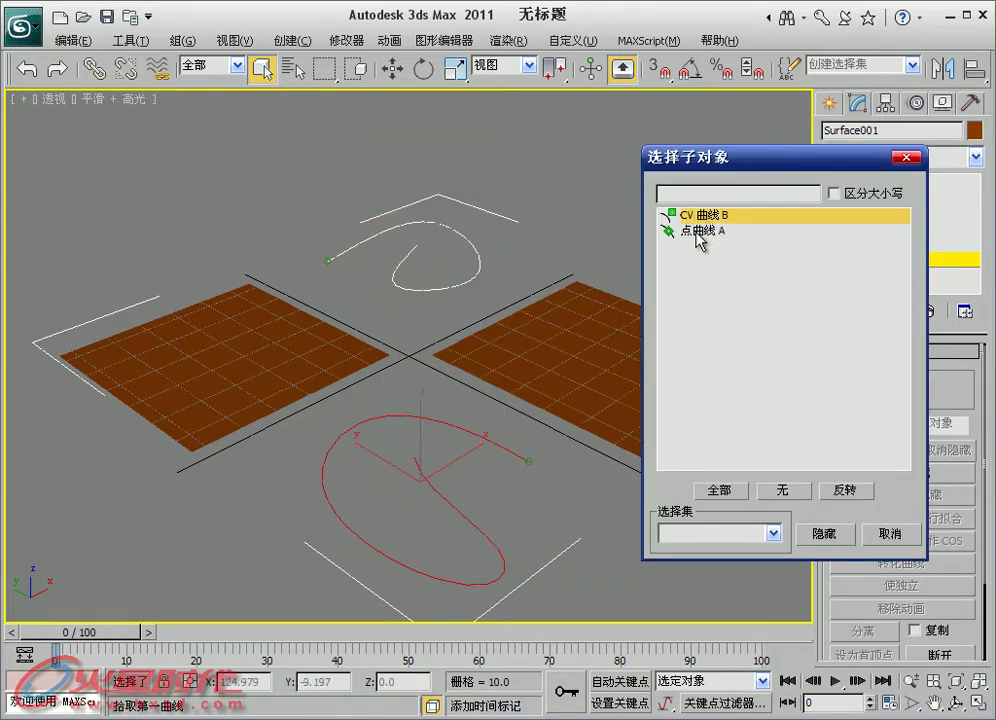
left_click(700, 231)
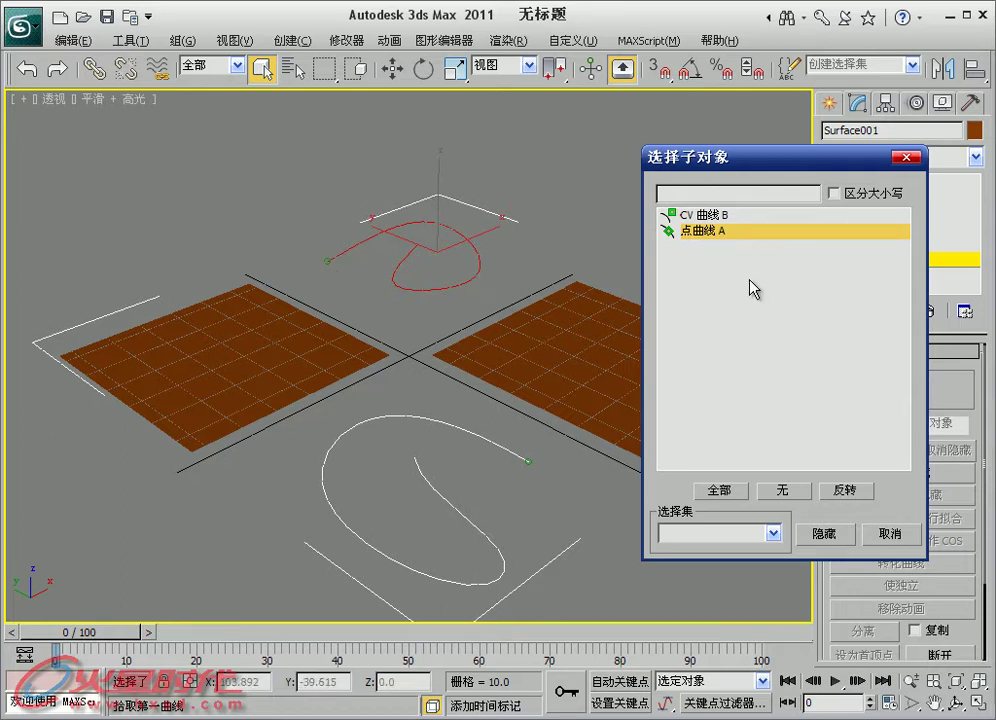
left_click(720, 490)
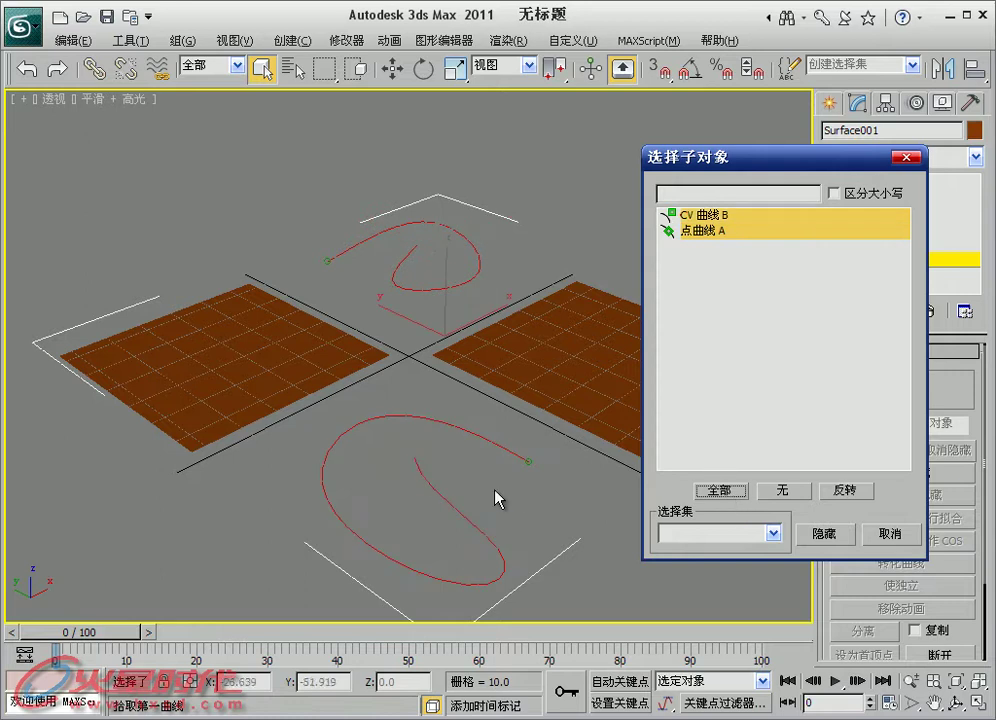
left_click(843, 532)
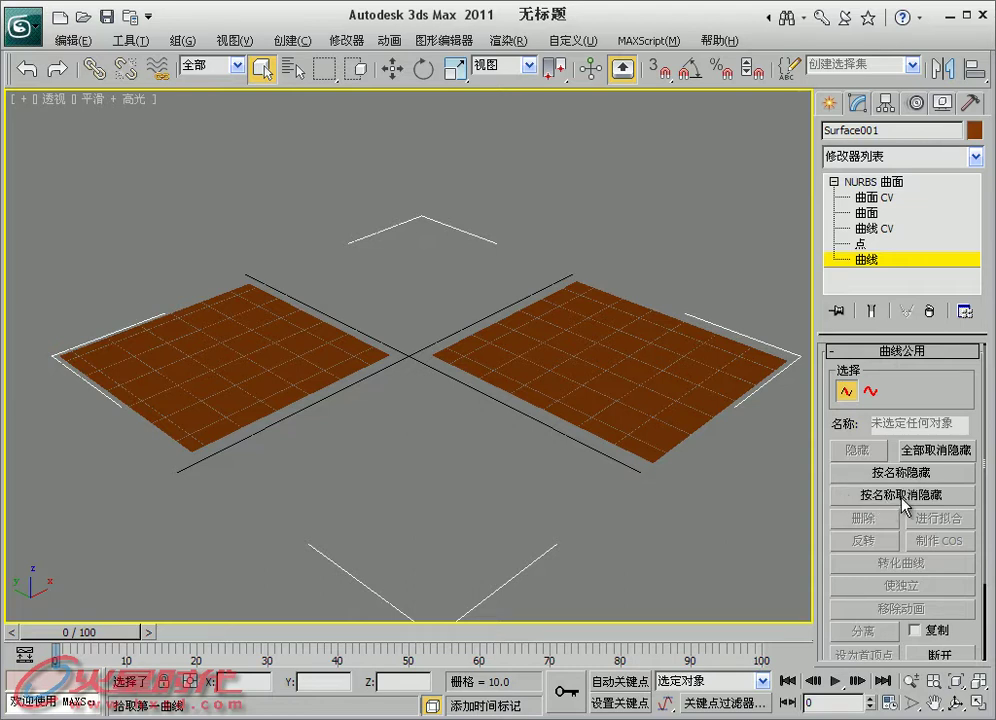
Unhide both curves by name and select them in the viewport
left_click(903, 495)
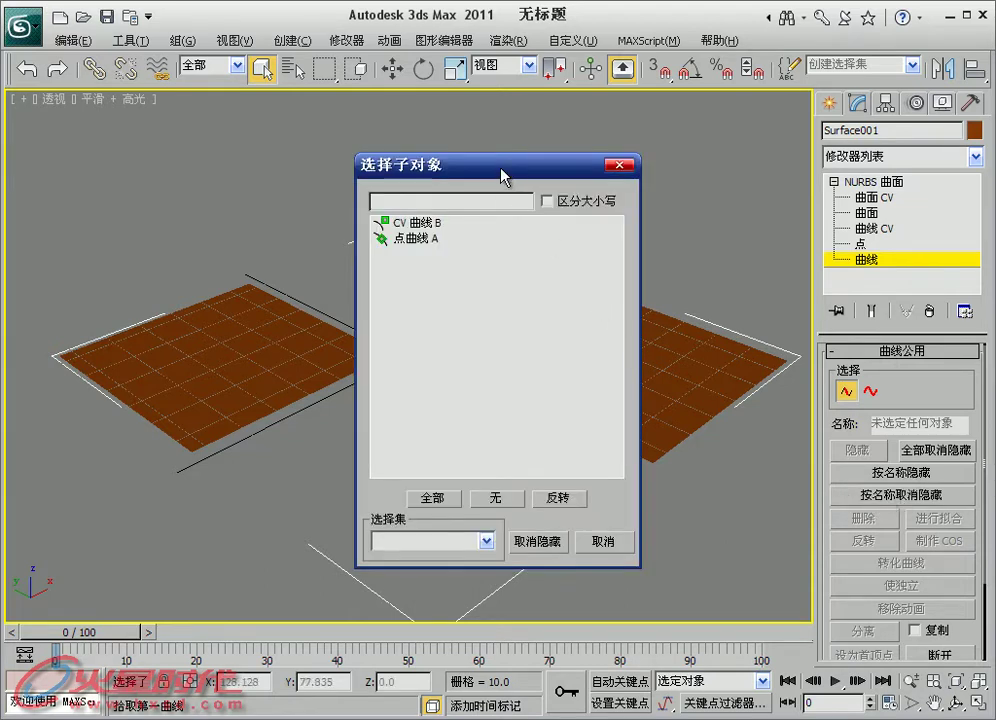
left_click_drag(500, 177, 762, 160)
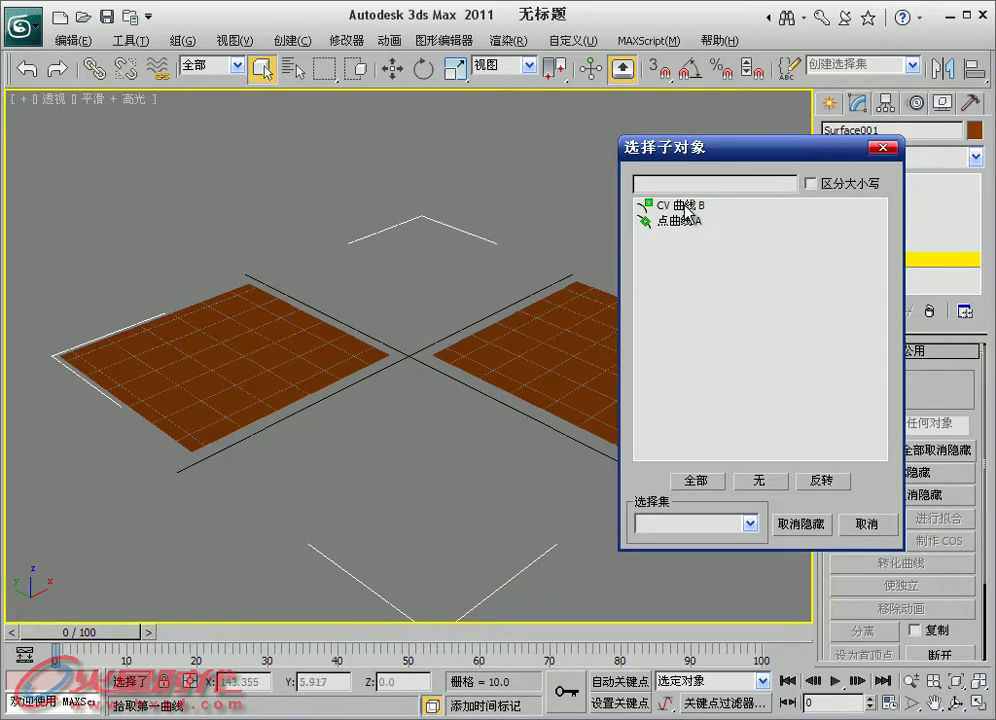
left_click_drag(686, 208, 678, 349)
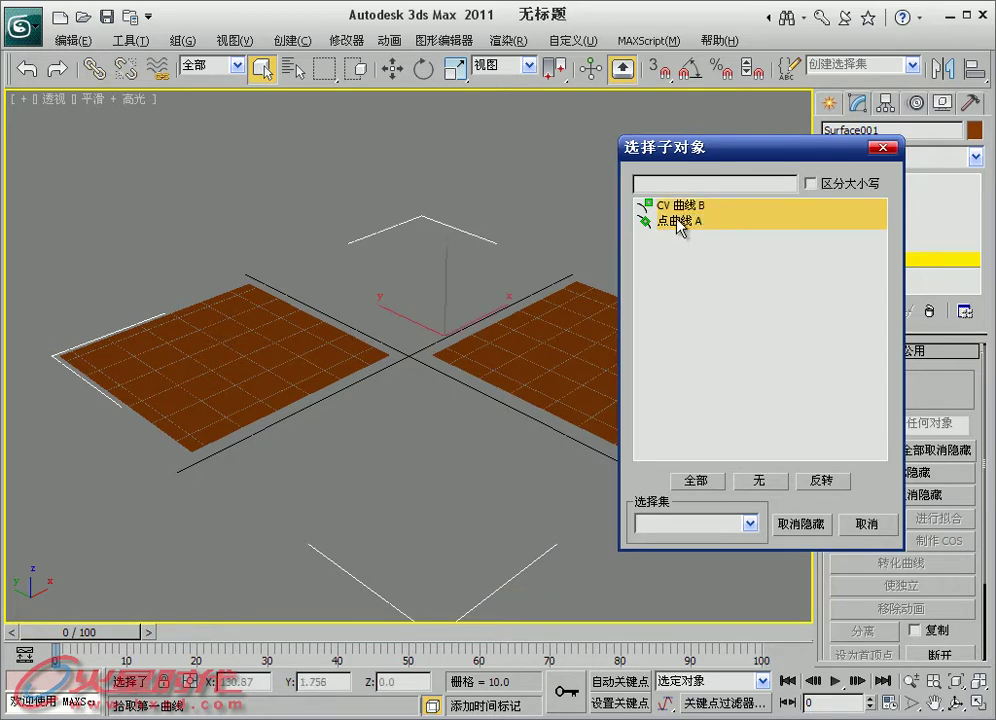
left_click(802, 524)
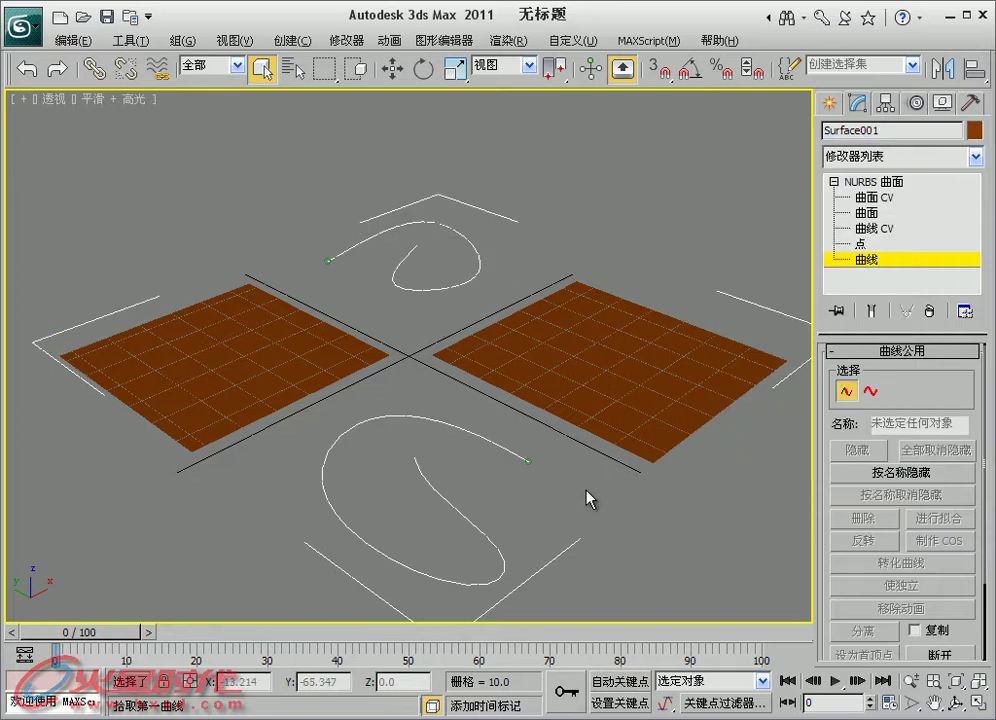
left_click_drag(589, 498, 371, 196)
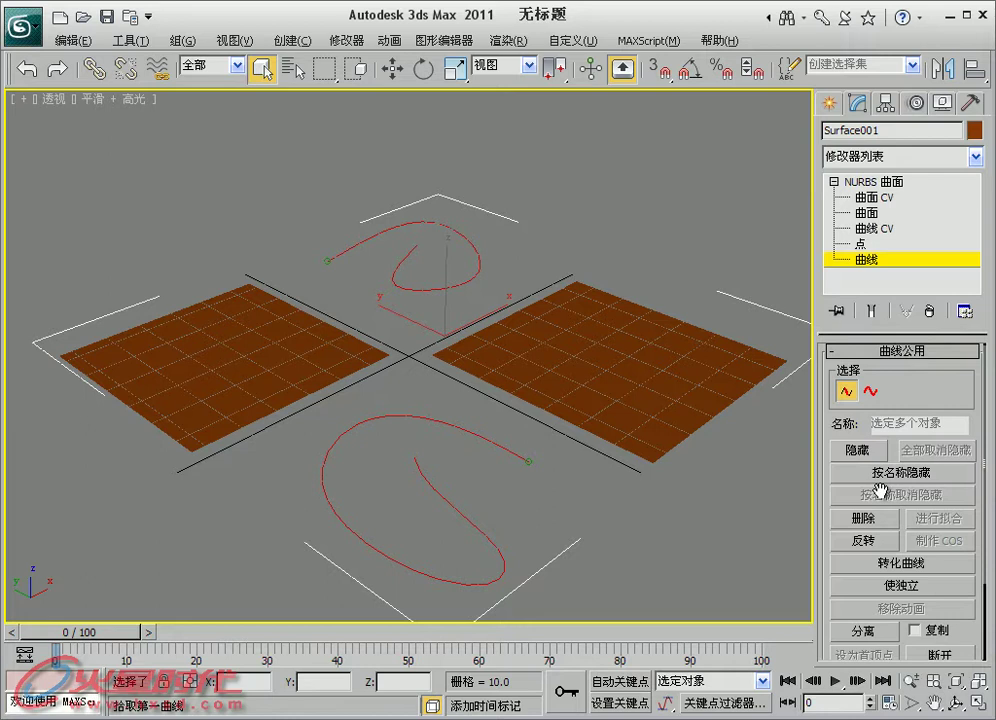
left_click(447, 386)
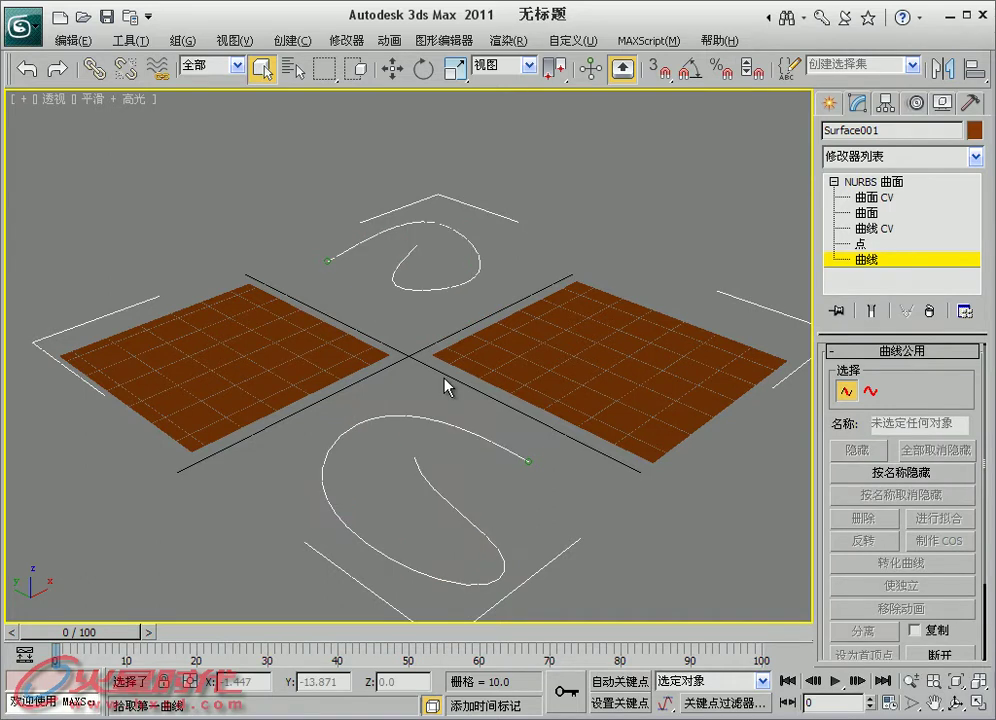
left_click(377, 233)
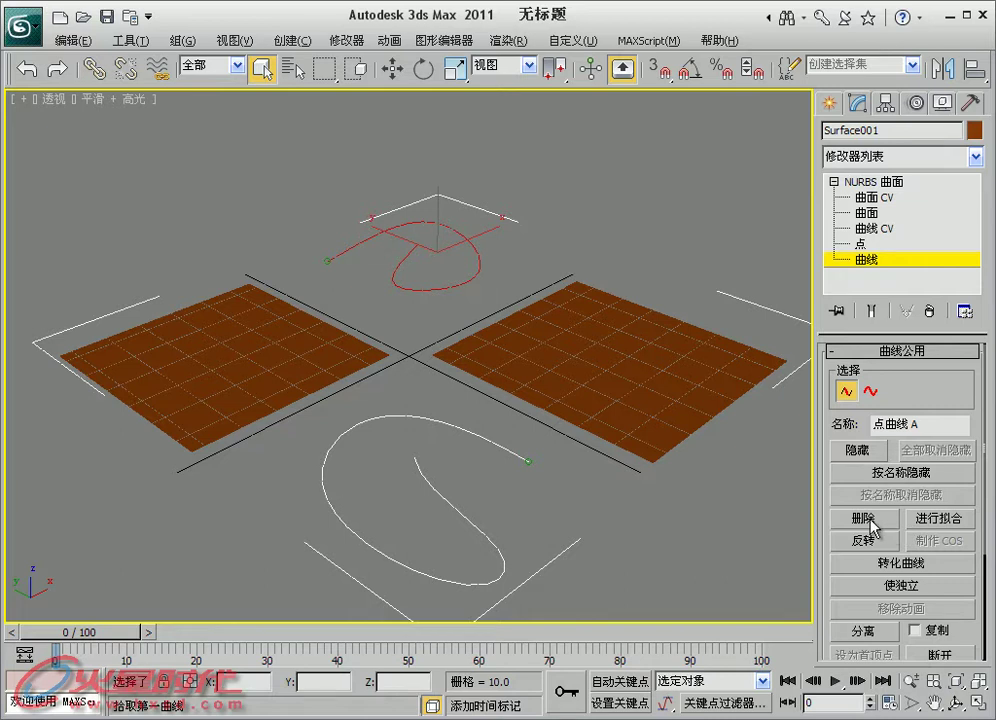
left_click(866, 519)
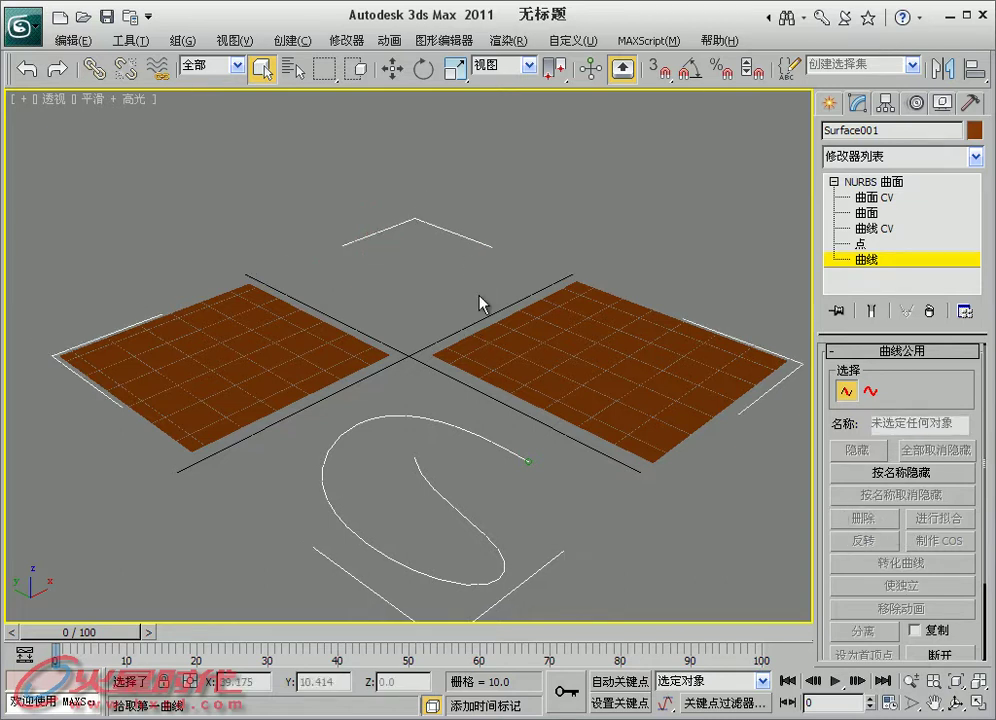
left_click(479, 432)
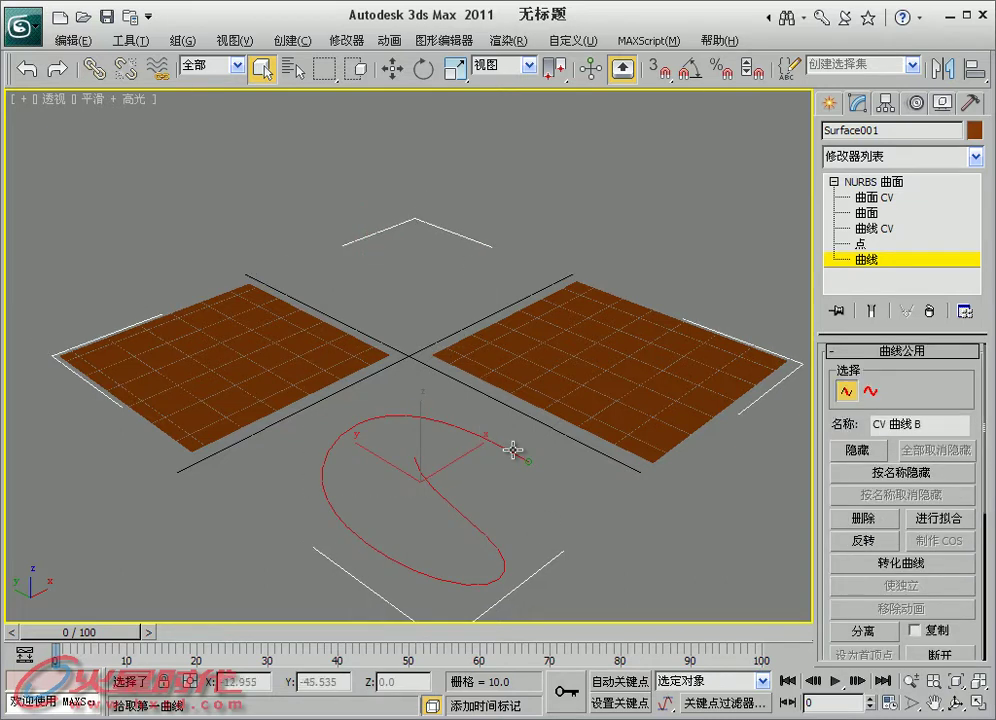
left_click(556, 389)
key("ctrl+z")
key("ctrl+z")
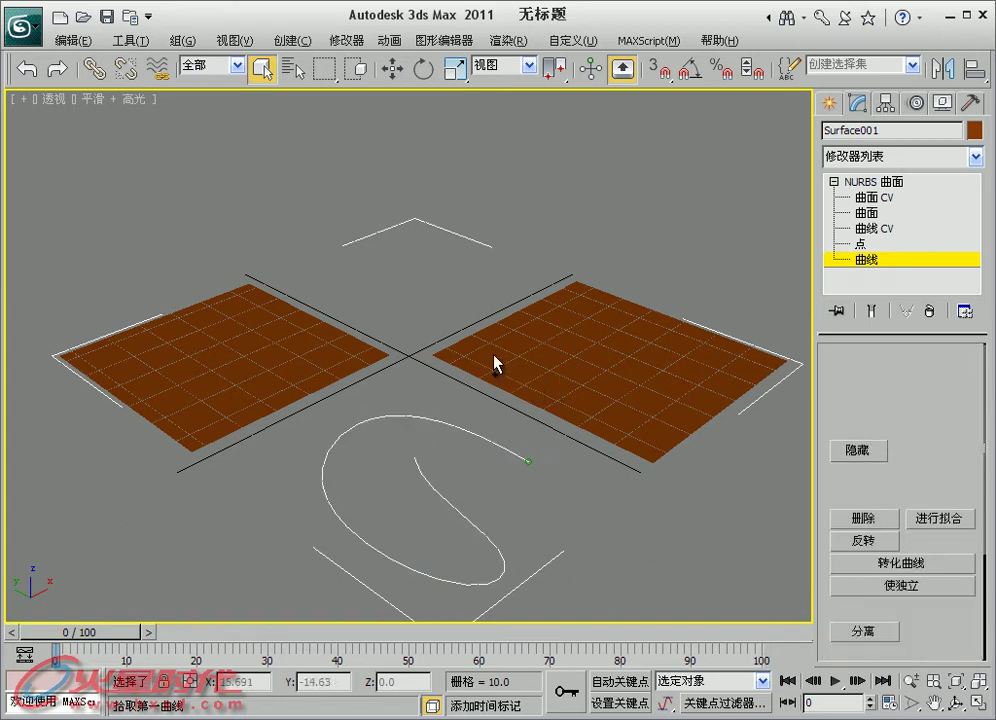
key("ctrl+z")
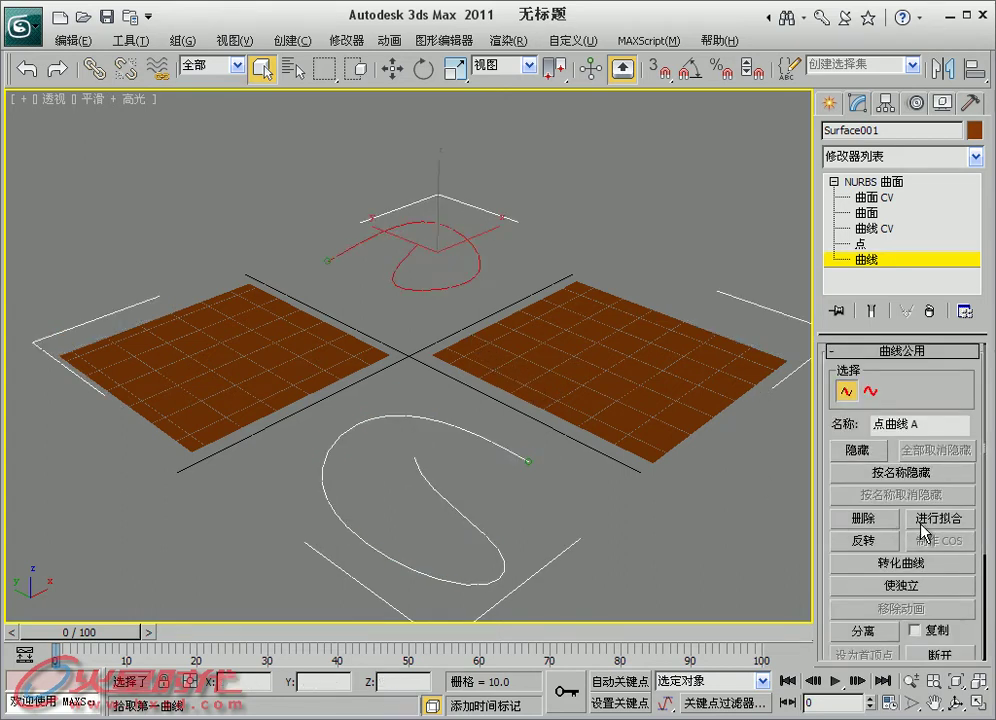
left_click(922, 524)
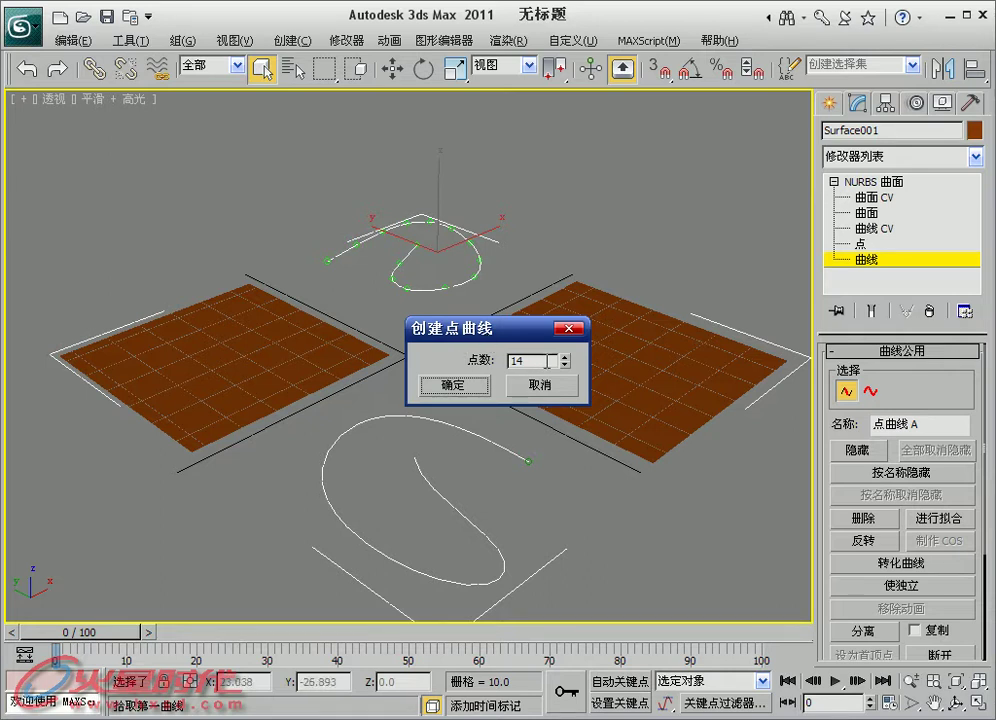
double_click(547, 361)
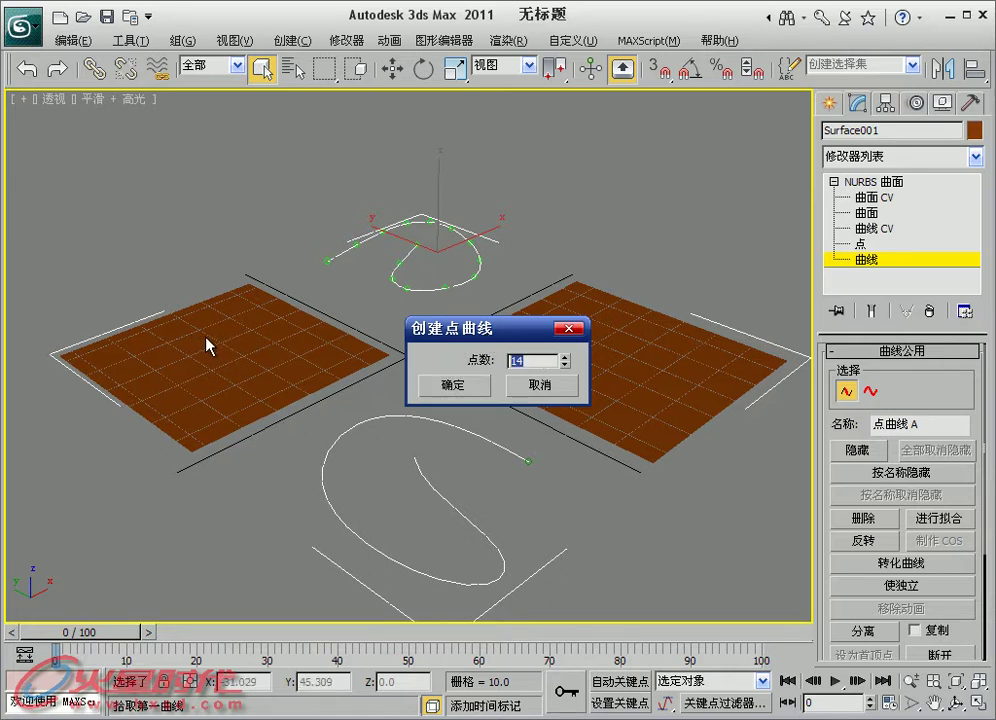
type("30")
key("Return")
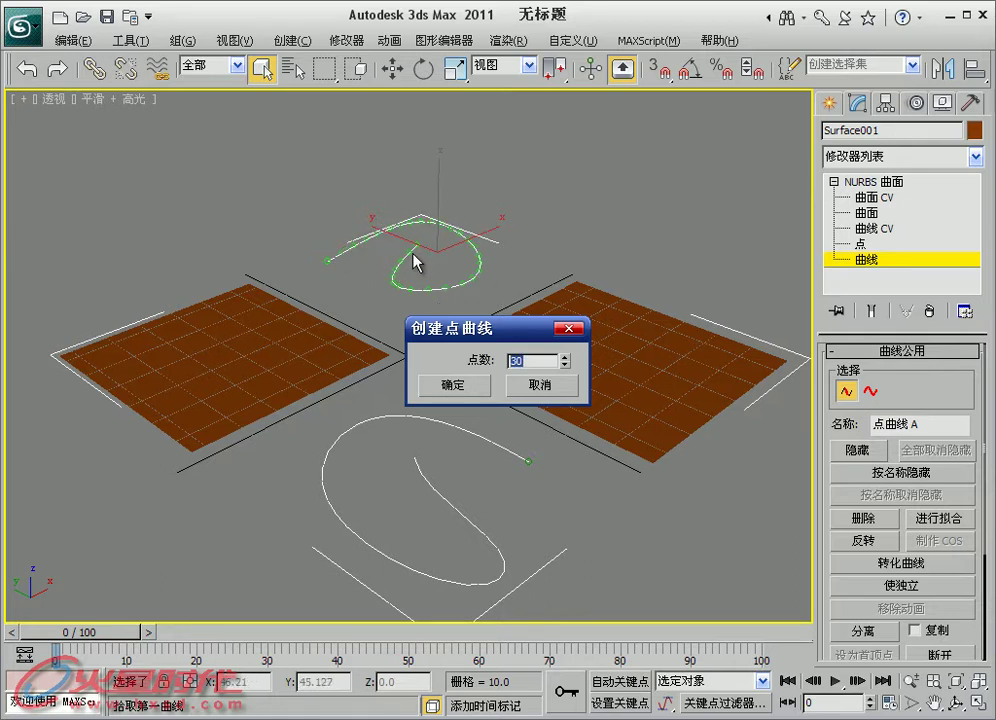
left_click(538, 385)
left_click_drag(587, 542, 506, 495)
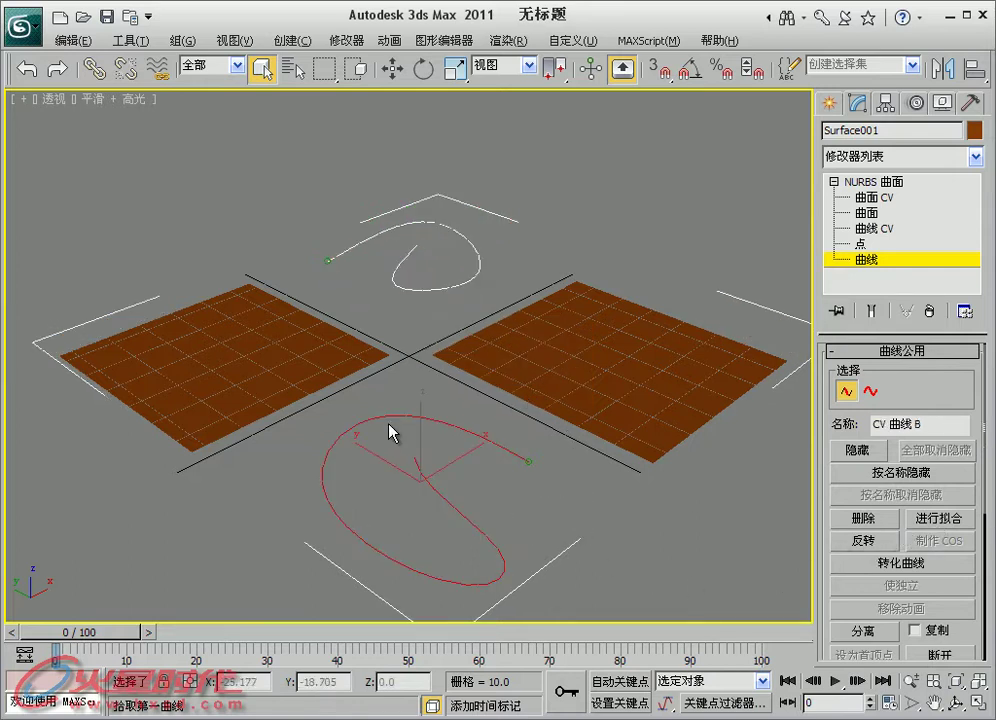
Refit CV 曲线 B as a point curve with 30 points, then reselect it
left_click(367, 239)
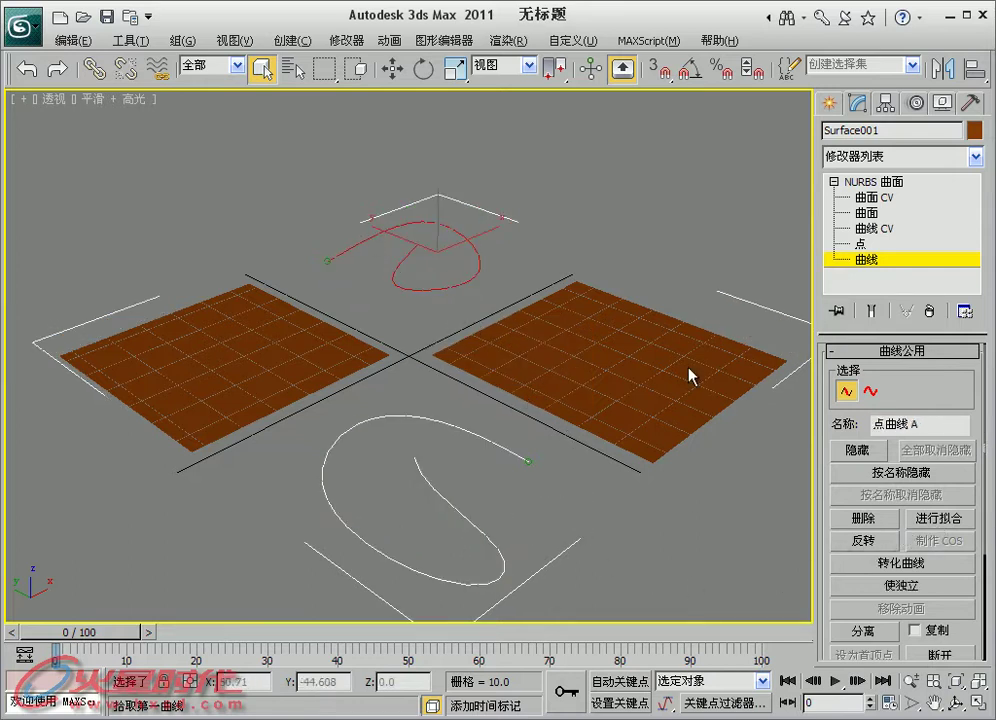
left_click_drag(589, 594, 476, 469)
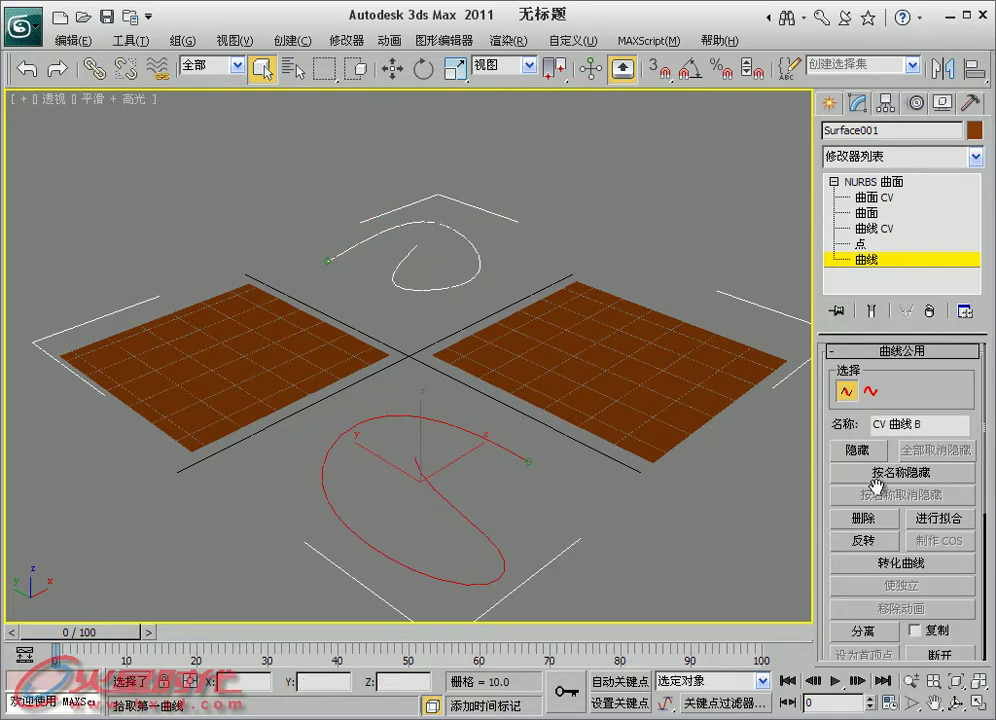
left_click(938, 518)
left_click_drag(543, 361, 367, 360)
type("30")
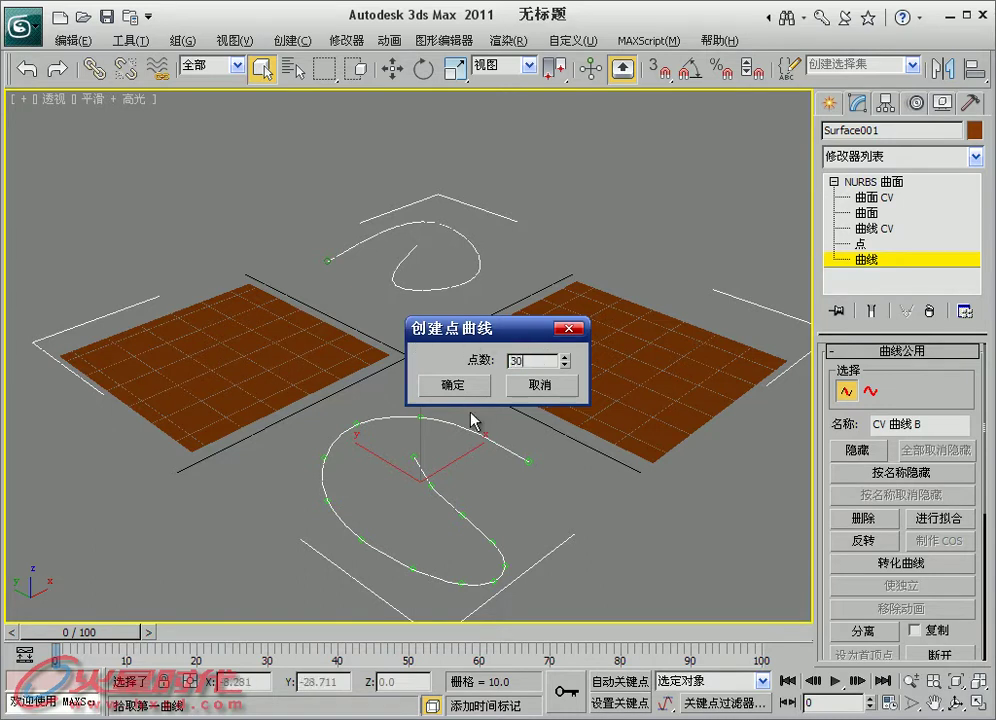
key("Return")
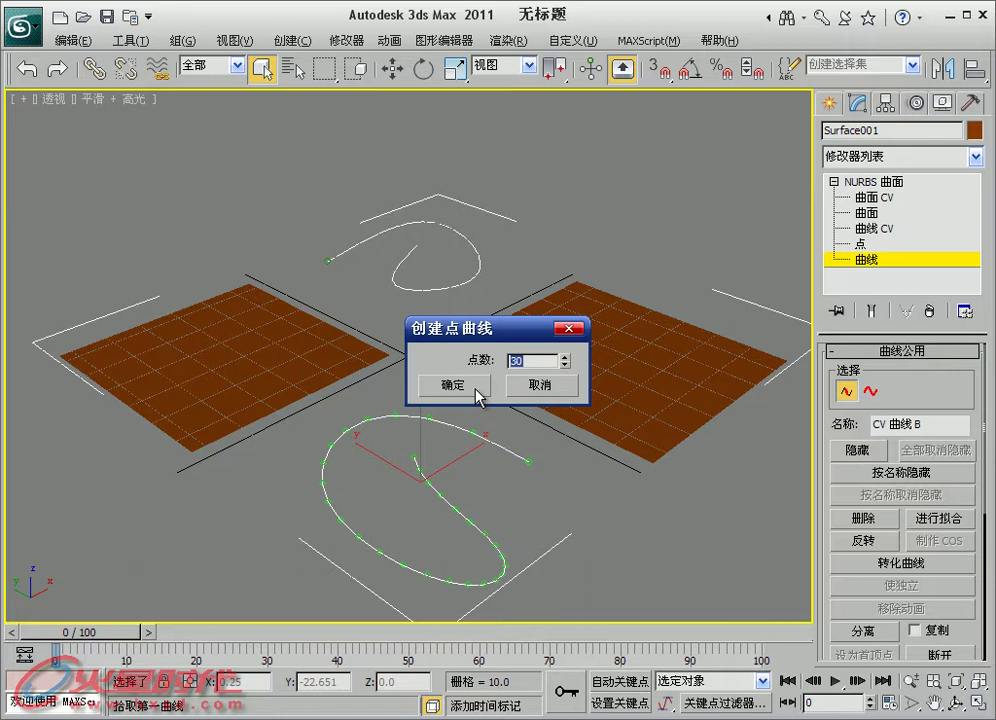
left_click(478, 393)
left_click(543, 517)
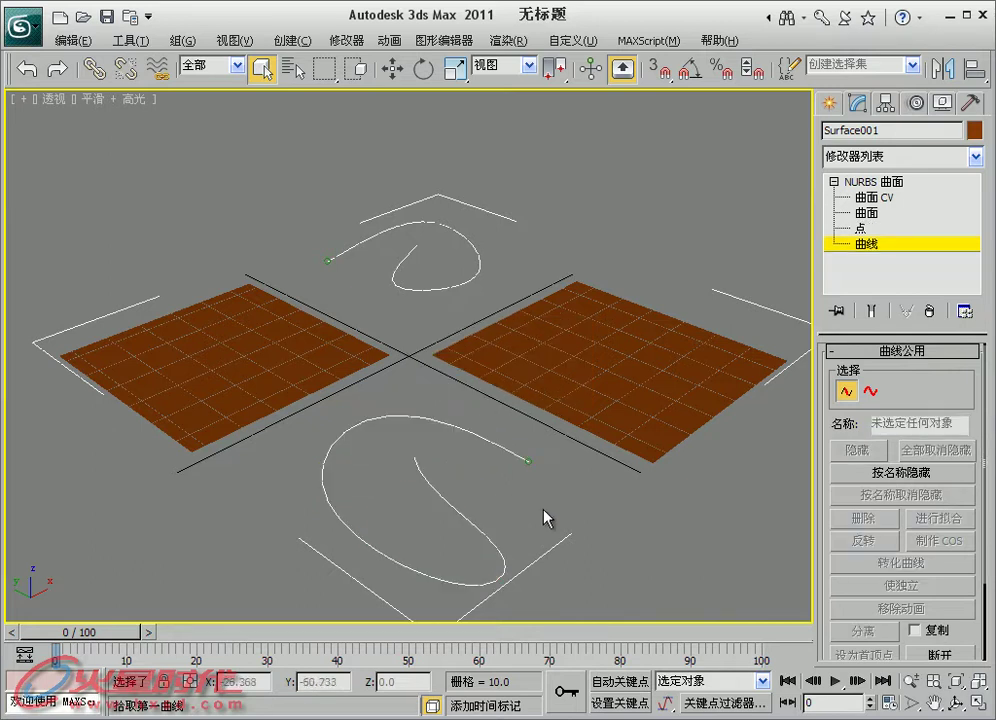
left_click(345, 427)
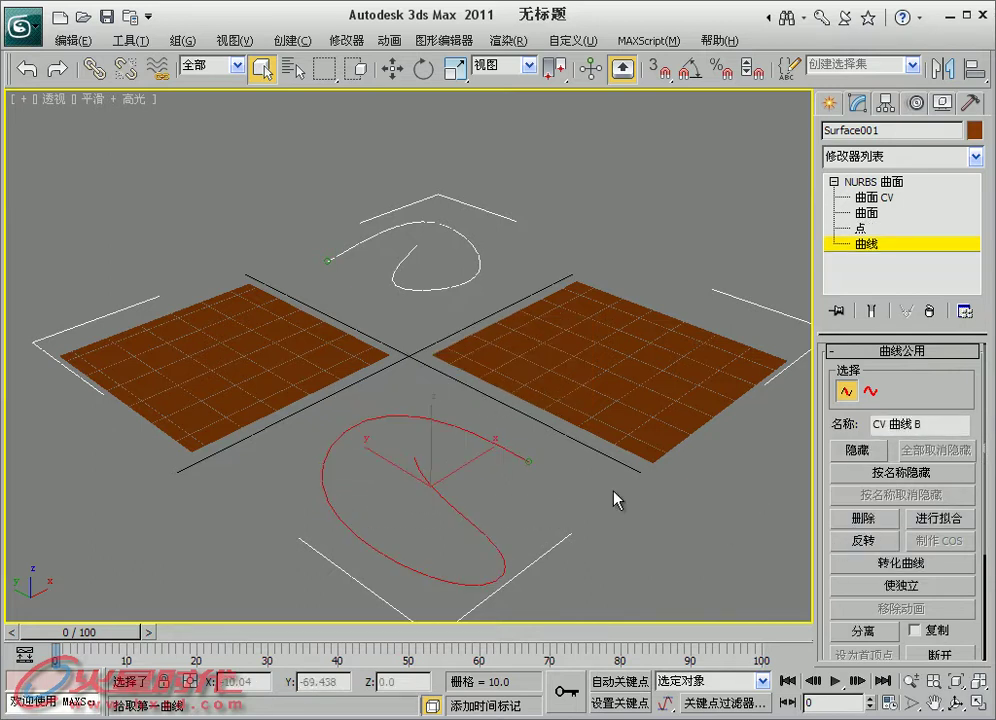
Zoom in and reverse CV 曲线 B so its first point moves to the inner end
scroll(400, 320, "up", 2)
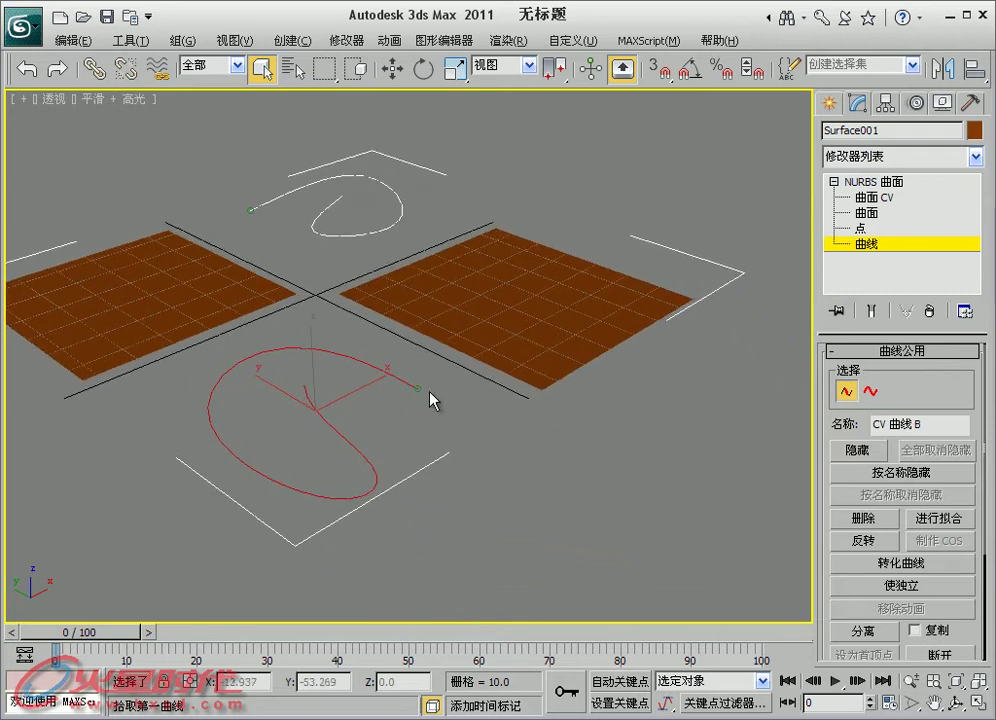
scroll(450, 415, "up", 2)
scroll(500, 415, "up", 2)
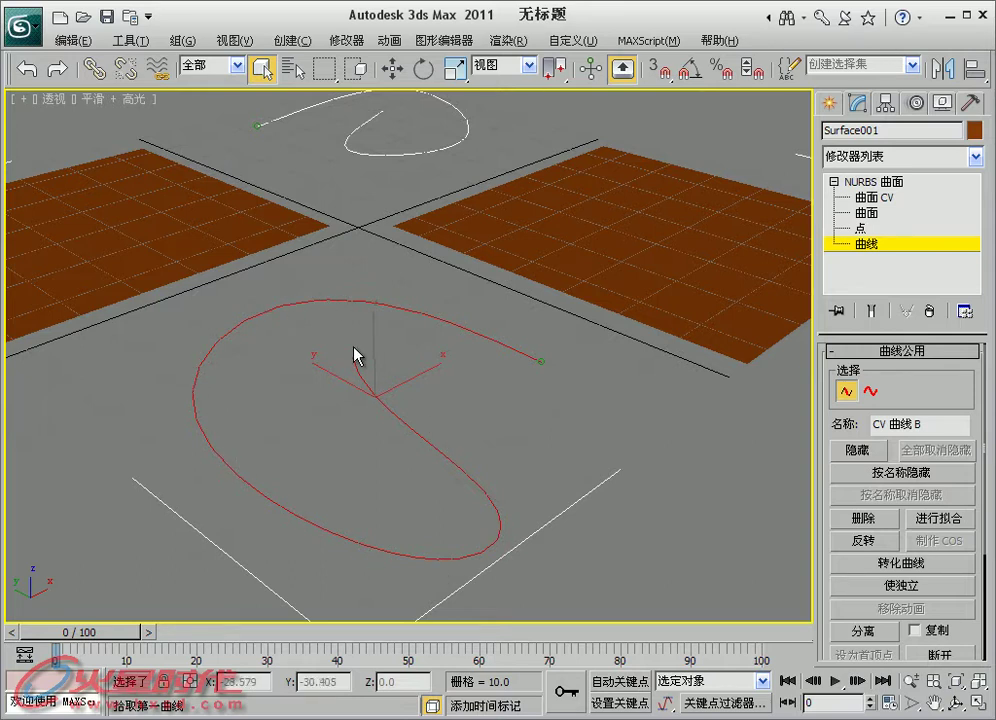
left_click(470, 418)
left_click(369, 320)
left_click(855, 541)
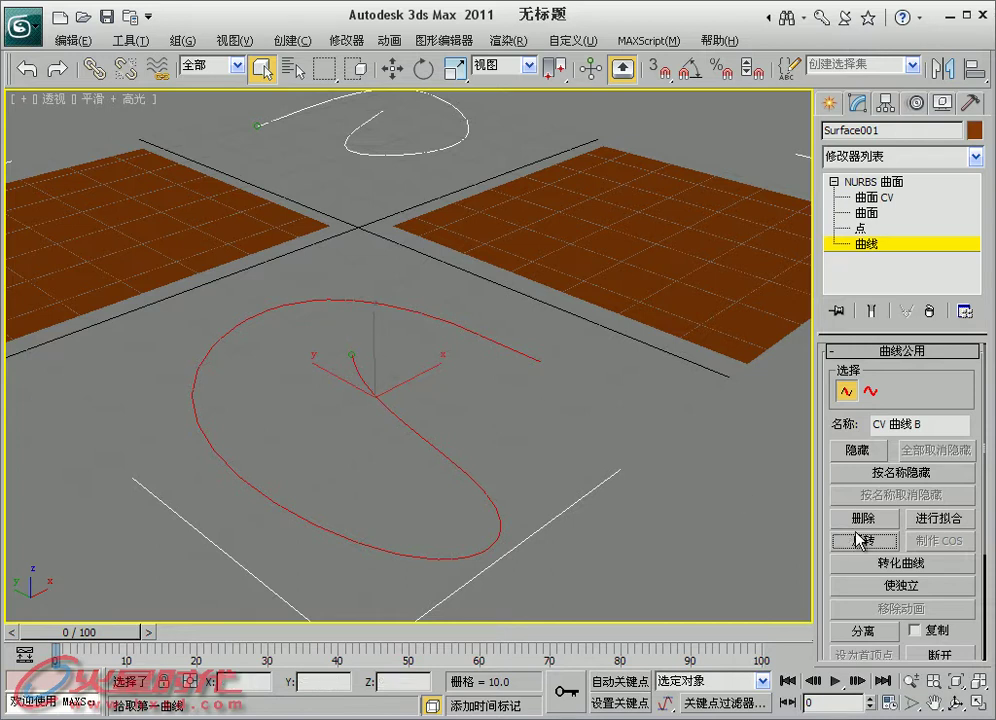
left_click(446, 387)
left_click(300, 299)
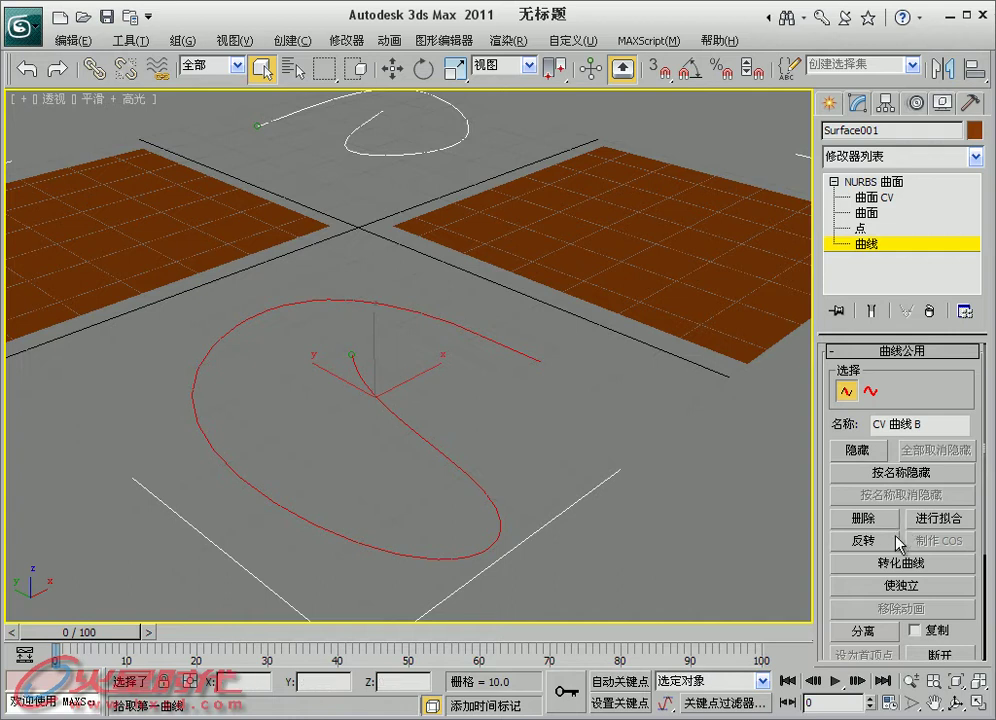
left_click(514, 424)
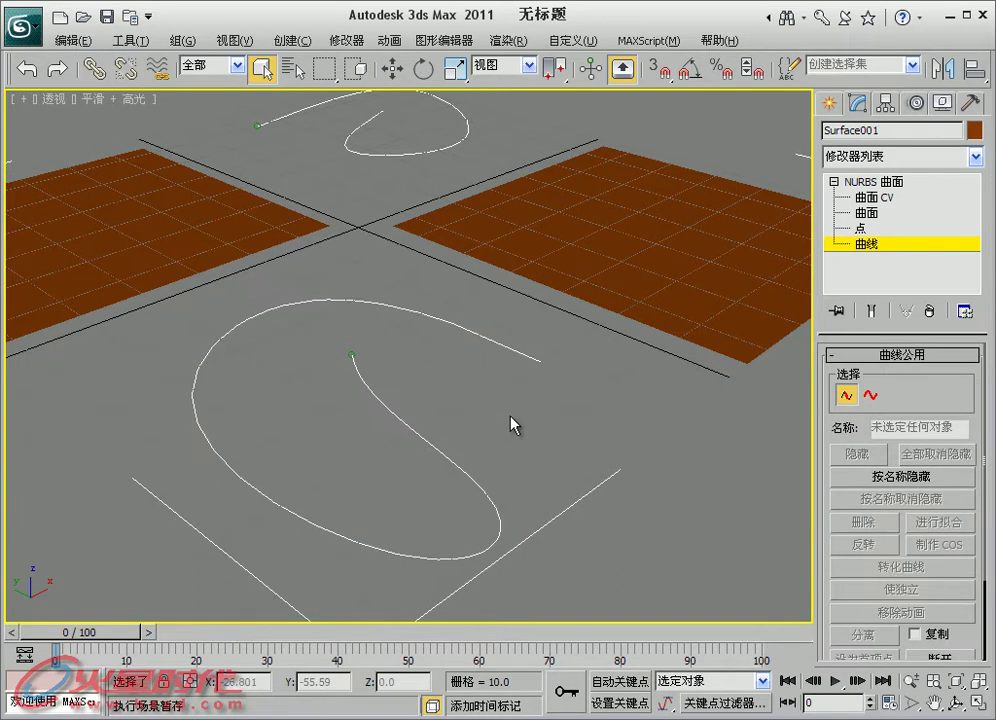
left_click(494, 349)
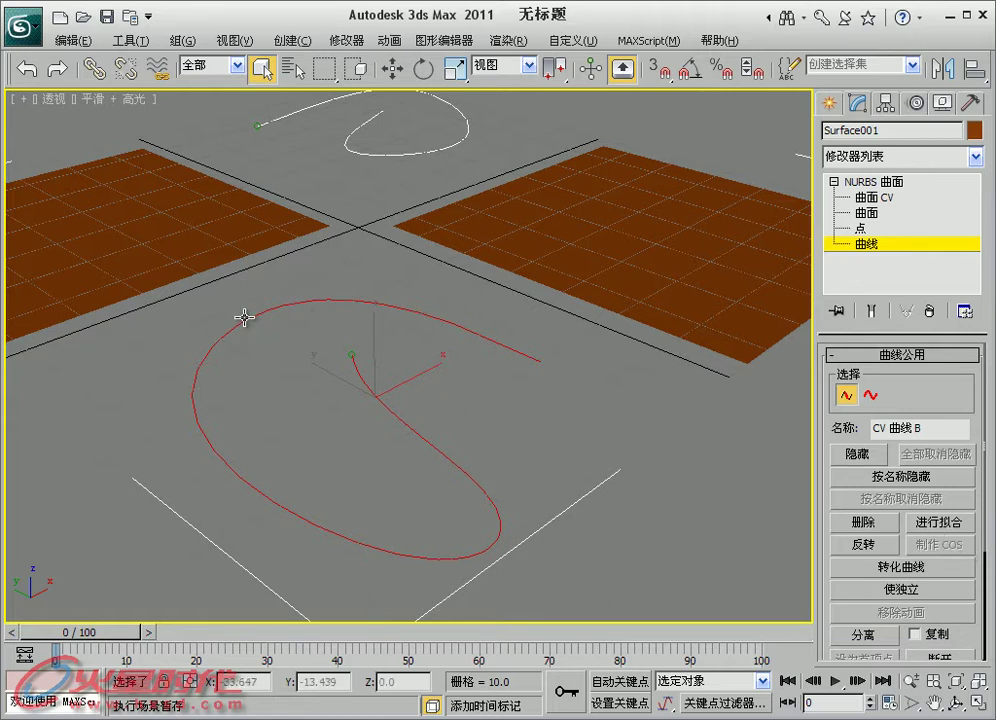
Return to Surface001's top level, show the NURBS Creation Toolbox, and frame the brown plane
middle_click_drag(245, 318, 507, 456)
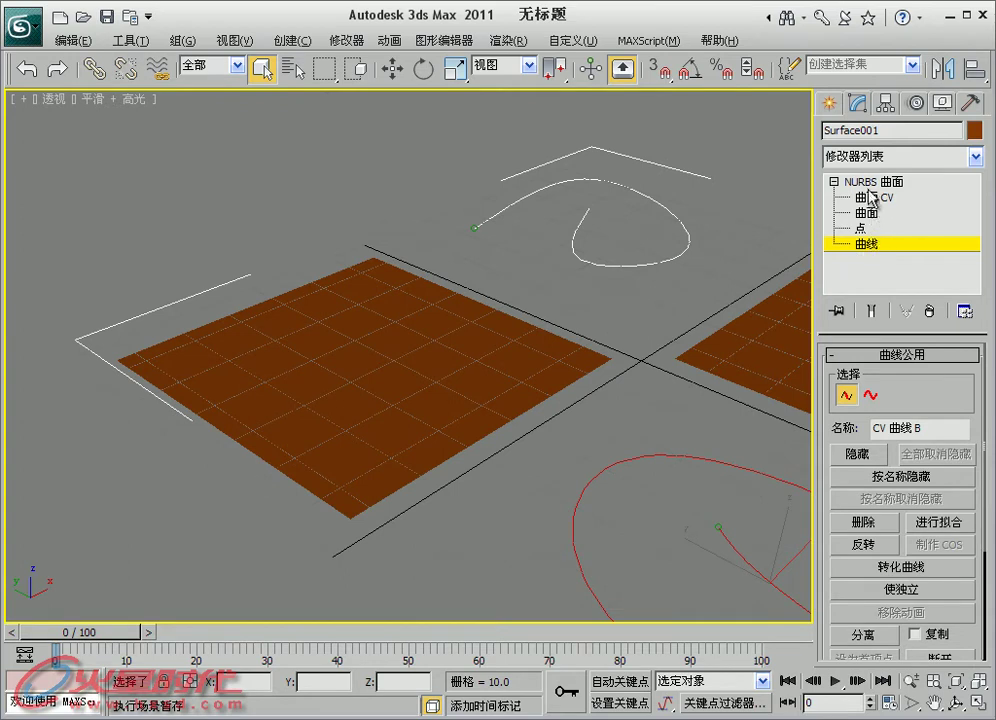
left_click(862, 182)
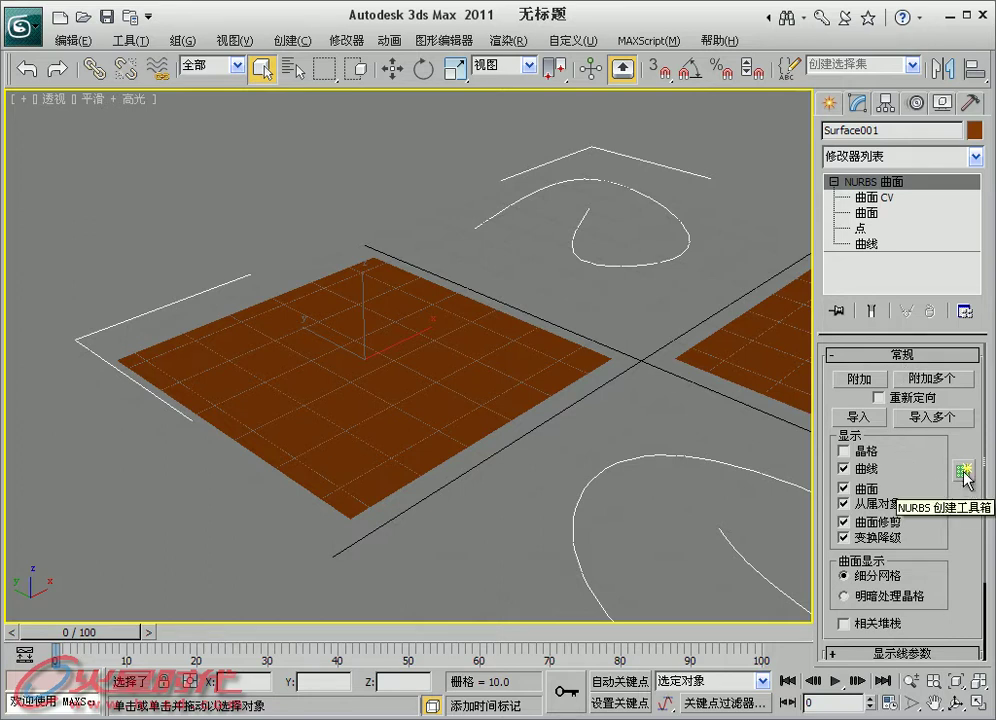
left_click(964, 469)
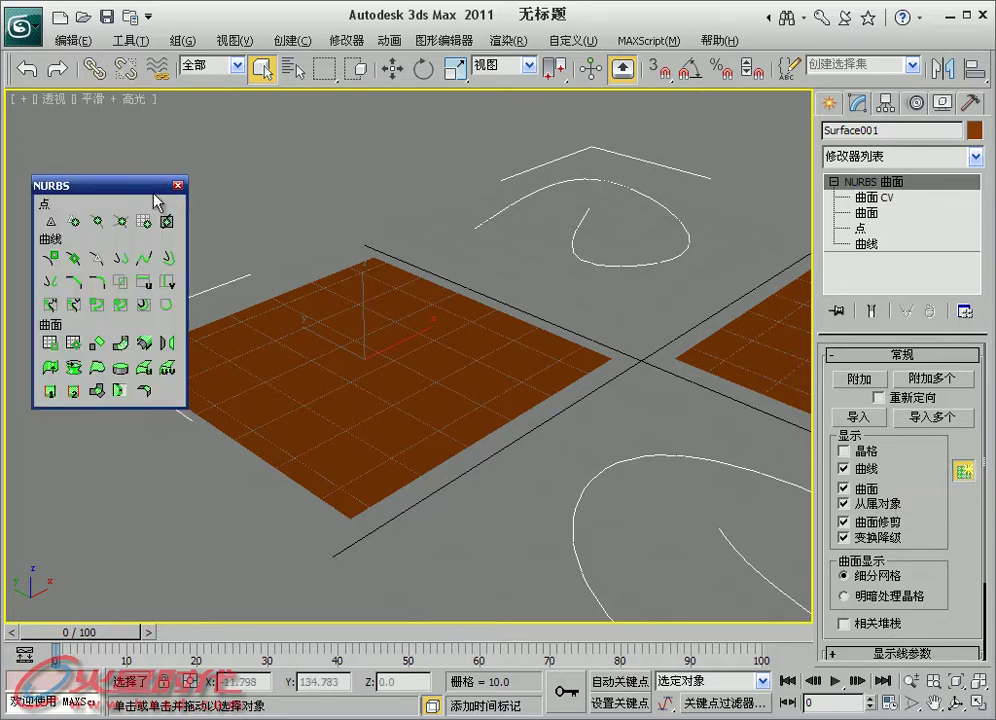
scroll(389, 398, "up", 3)
scroll(362, 393, "up", 4)
middle_click_drag(362, 393, 288, 286)
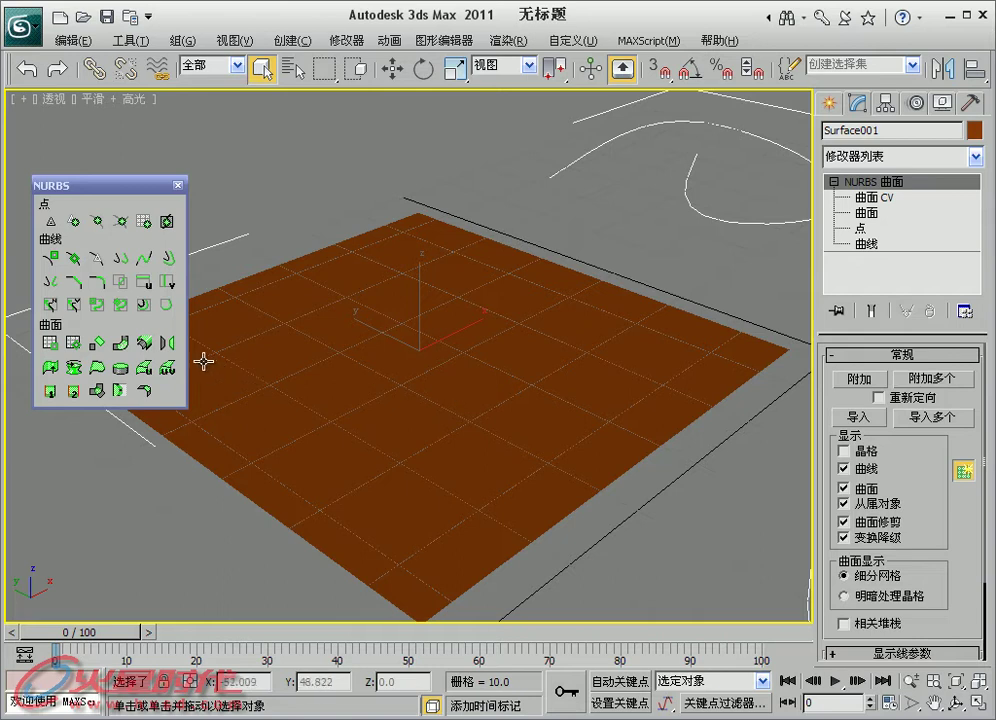
Draw a closed six-point curve on the brown plane and trim a hole along it
left_click(120, 305)
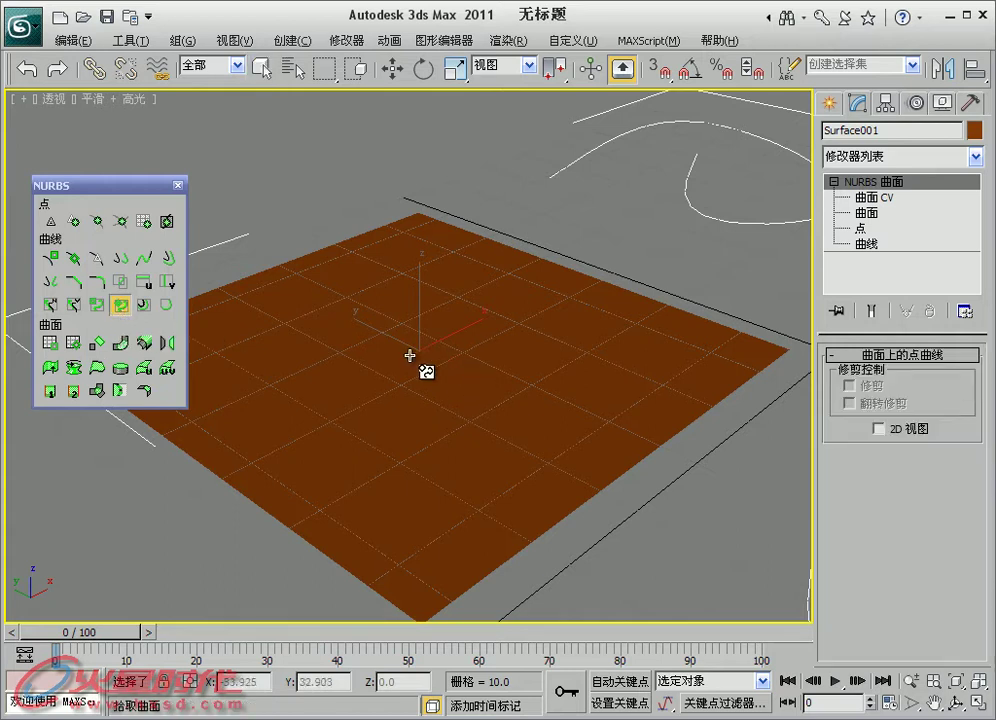
left_click(368, 359)
left_click(501, 328)
left_click(614, 397)
left_click(516, 464)
left_click(462, 392)
left_click(377, 460)
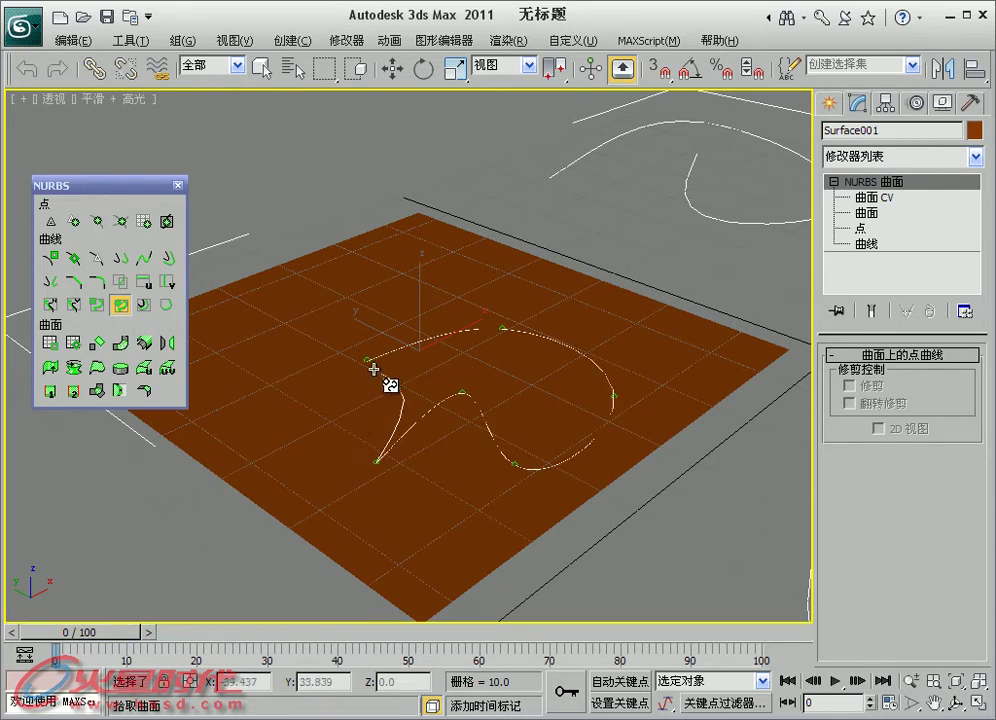
left_click(367, 359)
left_click(160, 554)
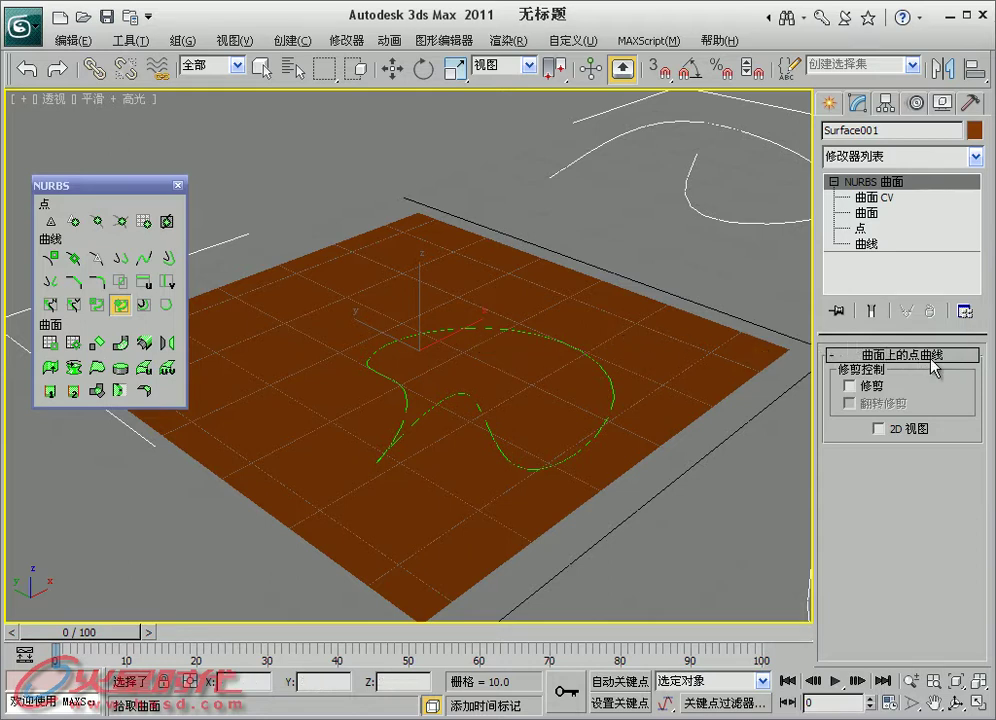
left_click(848, 388)
middle_click_drag(493, 384, 456, 384)
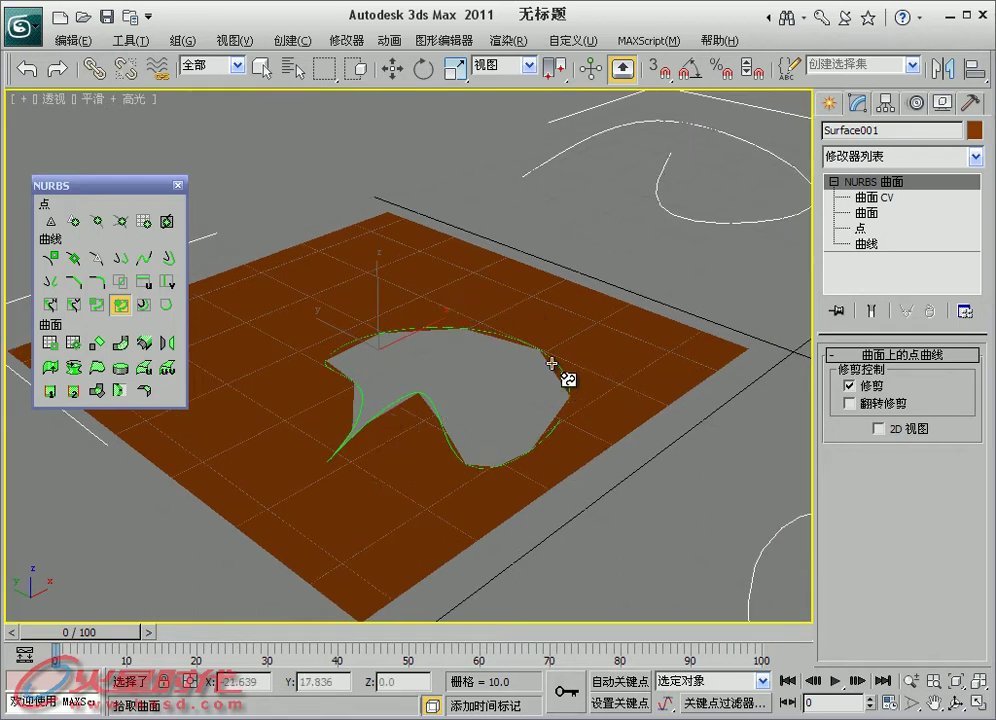
Select the trim curve around the hole and bring up its Make COS conversion dialog
left_click(877, 245)
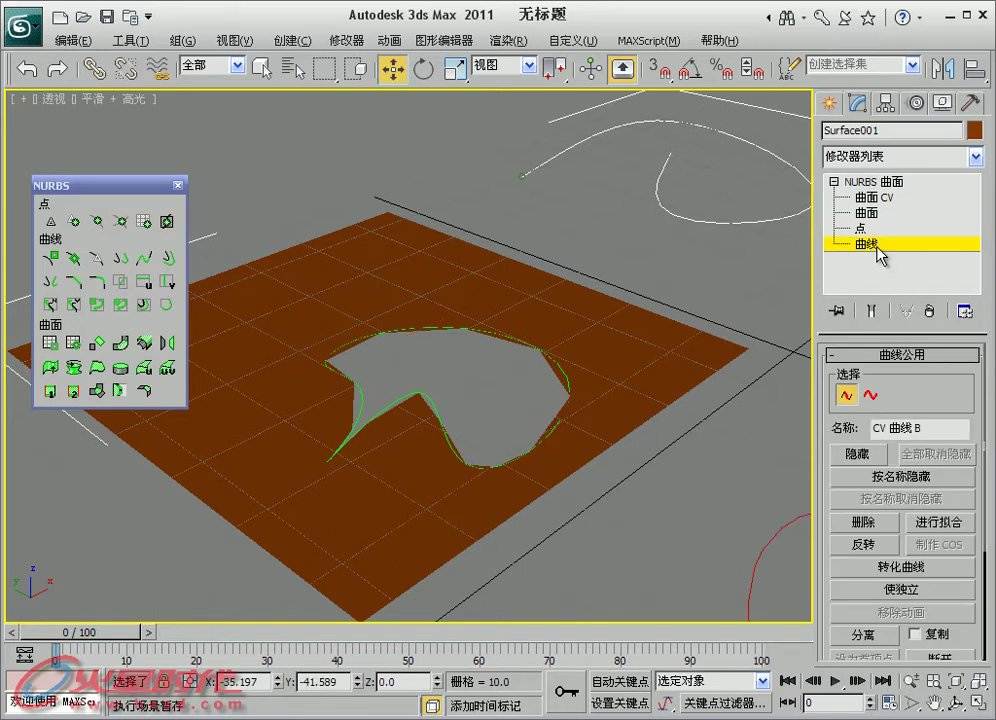
left_click(516, 407)
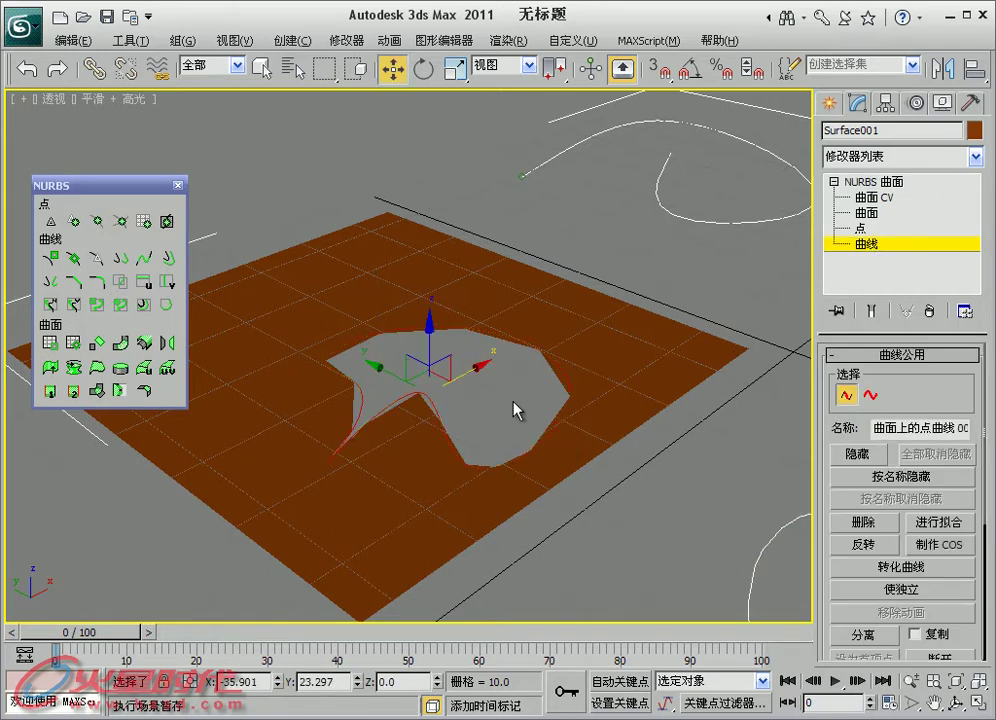
left_click(492, 404)
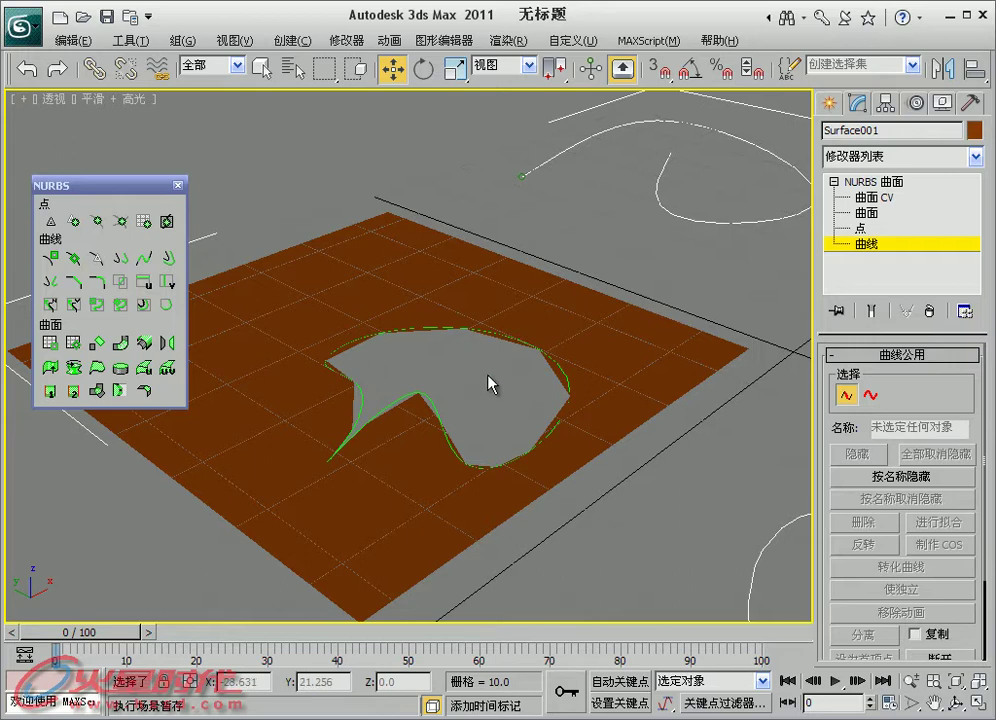
left_click(436, 329)
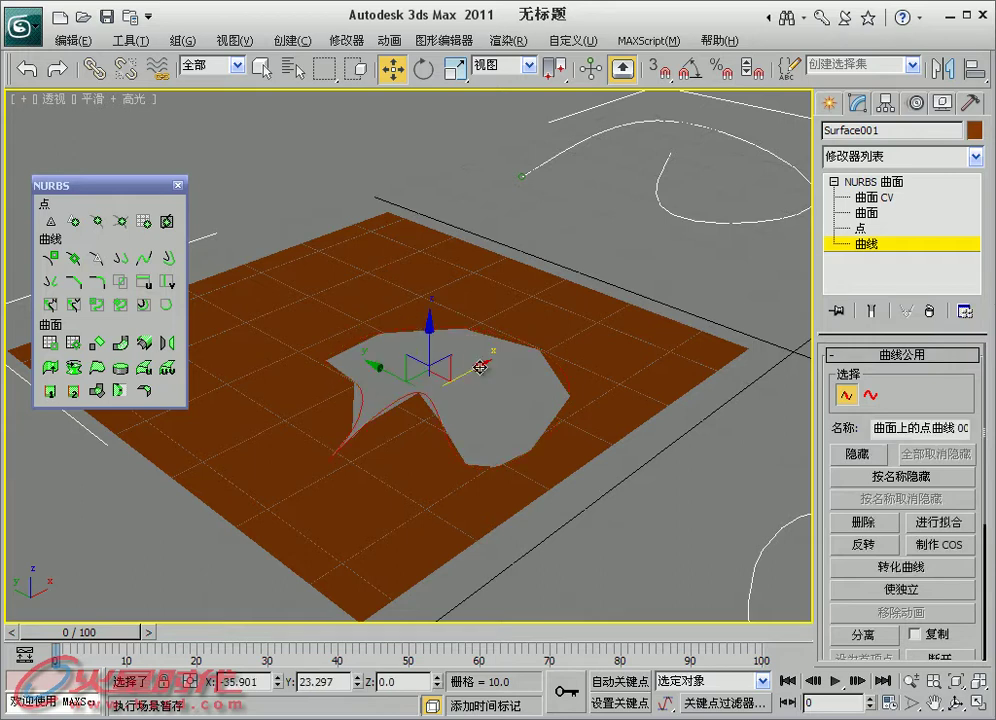
middle_click_drag(476, 361, 458, 338)
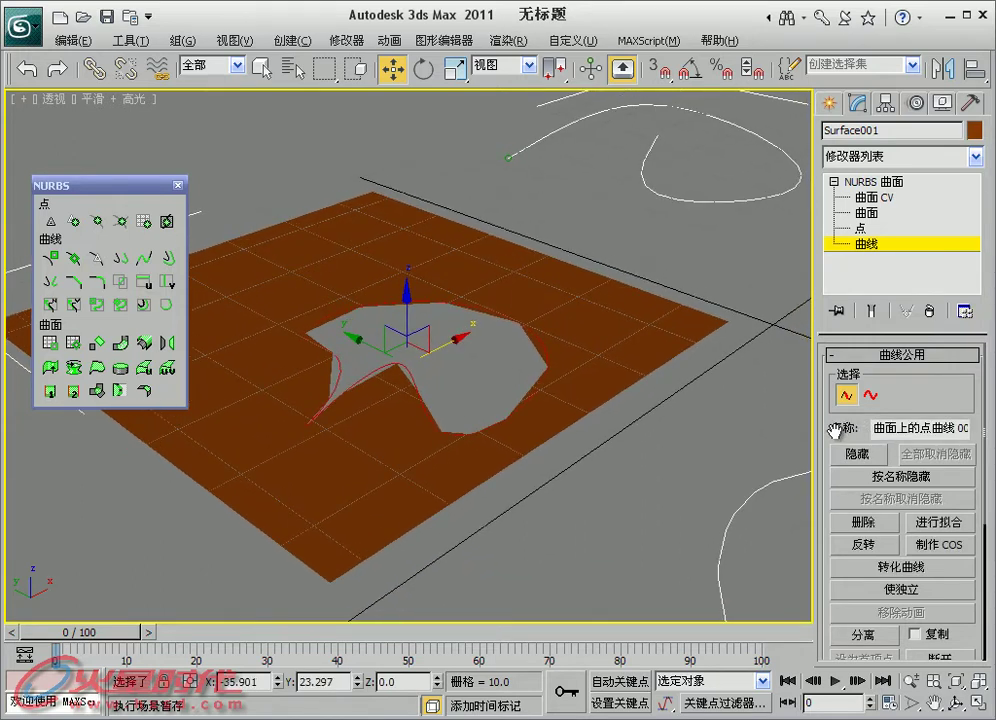
left_click_drag(836, 431, 836, 330)
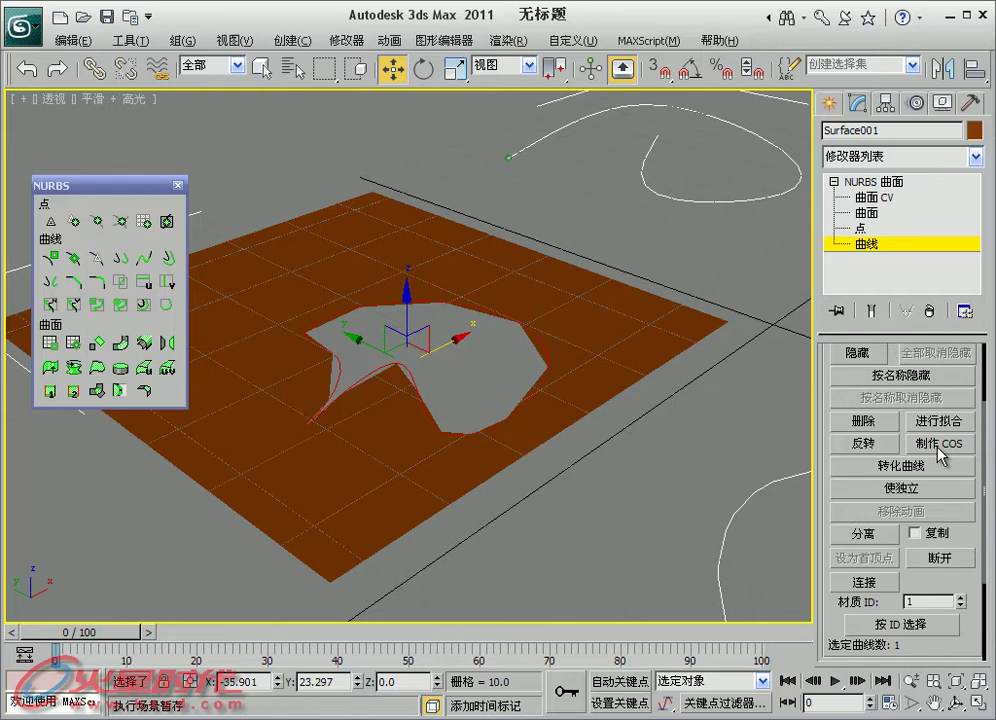
left_click(940, 446)
left_click_drag(518, 294, 676, 239)
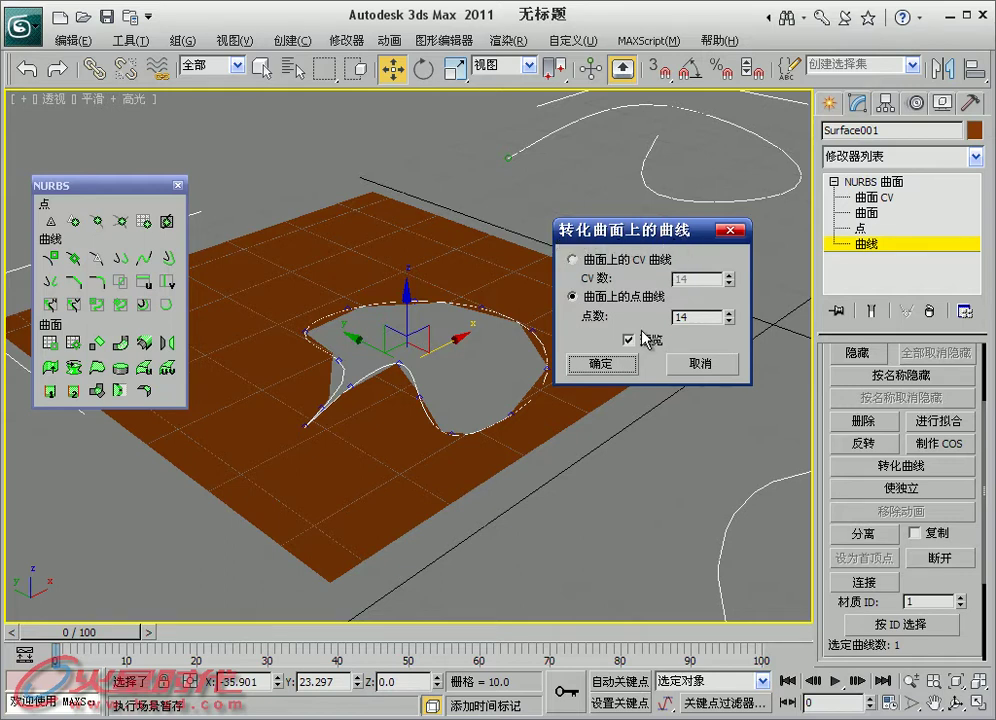
After comparing previews, convert the hole curve to CV Curve on Surface with 14 CVs
left_click(589, 264)
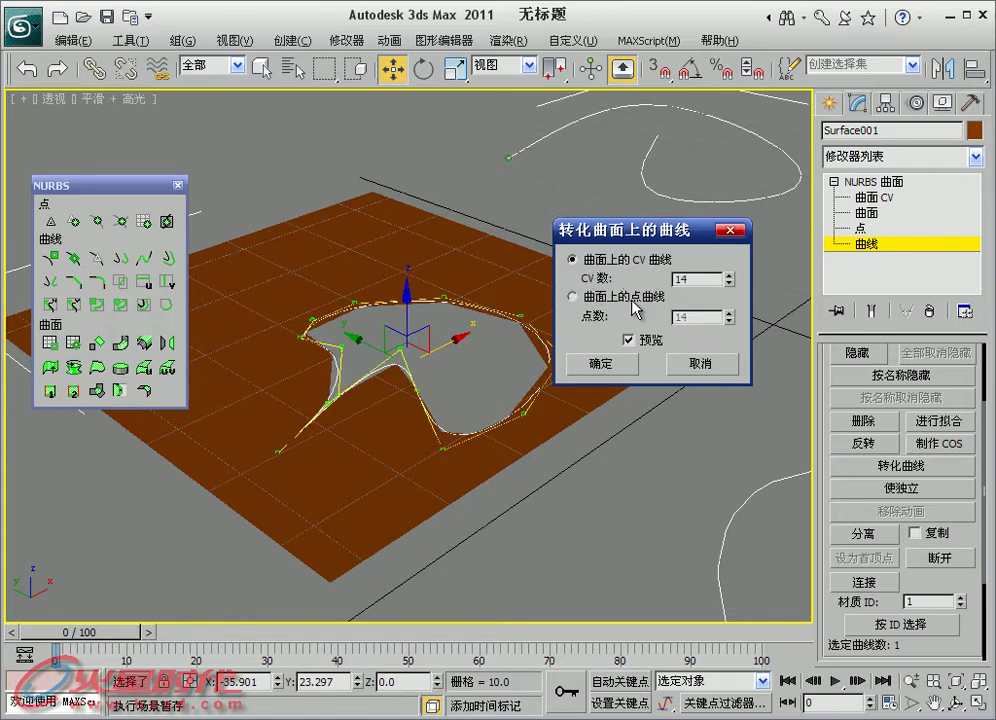
left_click(632, 300)
left_click(626, 262)
left_click(628, 297)
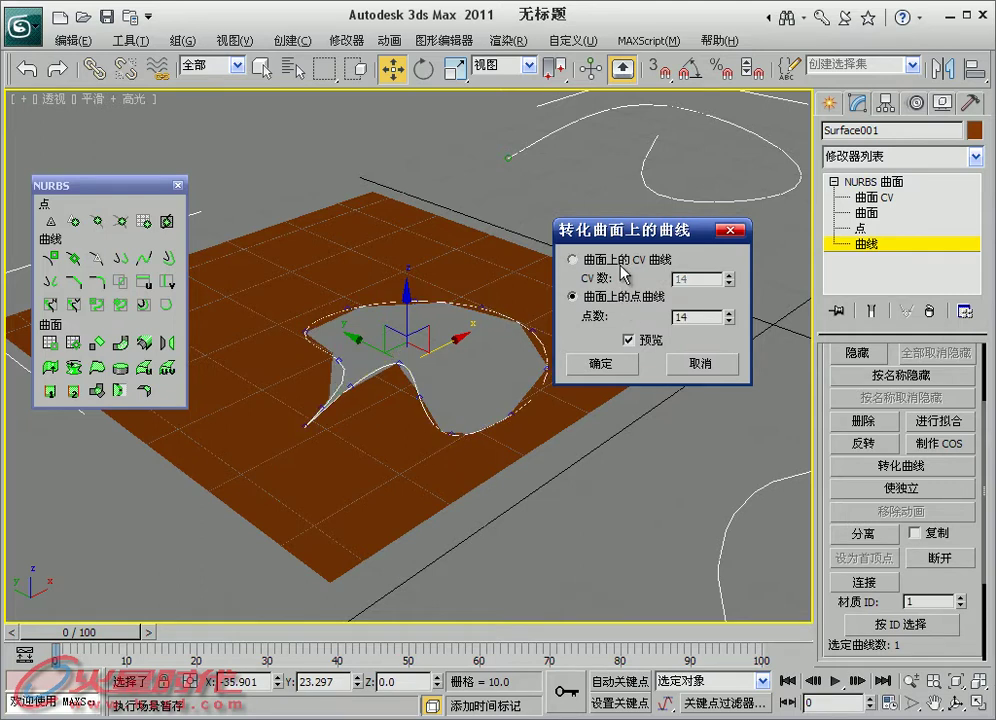
left_click(626, 262)
left_click(628, 297)
left_click(626, 262)
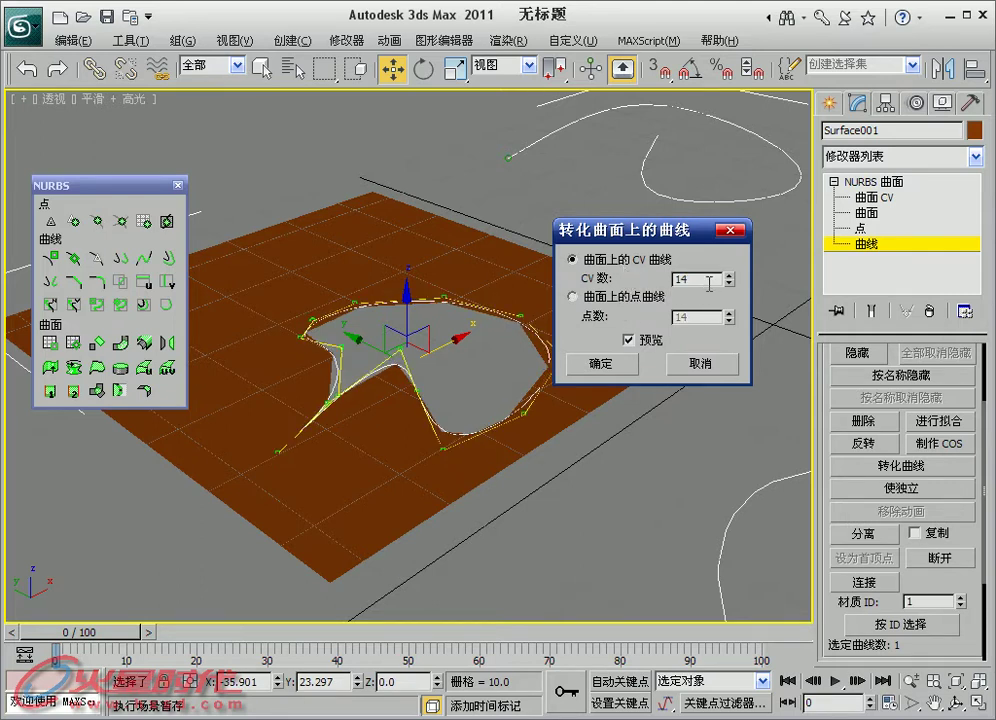
double_click(711, 283)
left_click(607, 365)
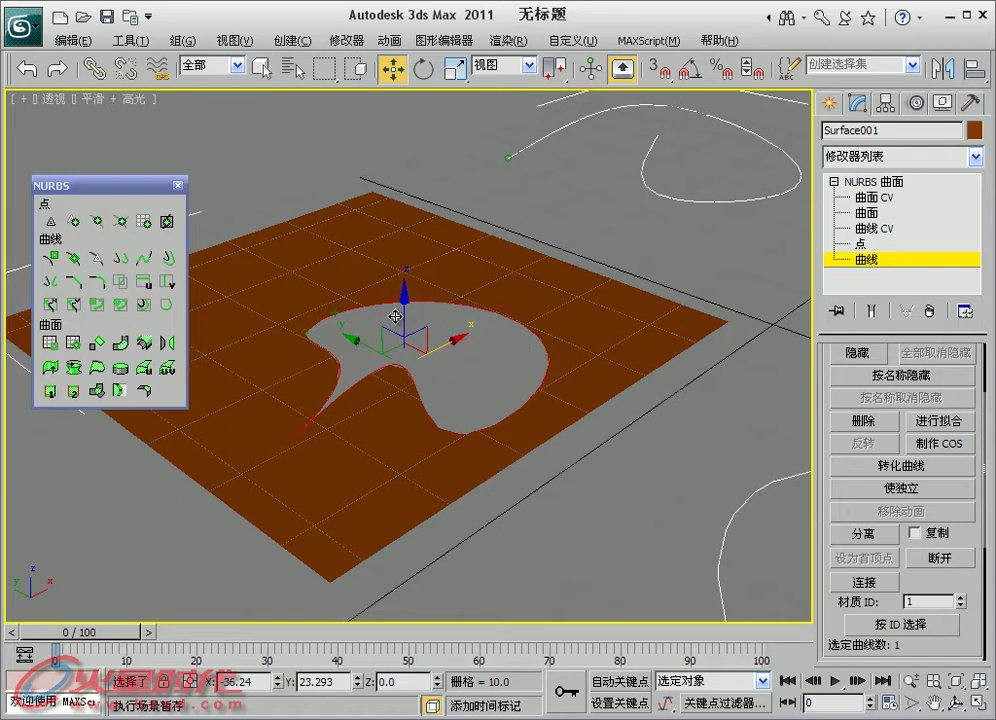
Reopen the curve conversion options, compare the point and CV previews, then cancel
left_click(880, 465)
left_click_drag(540, 262, 696, 270)
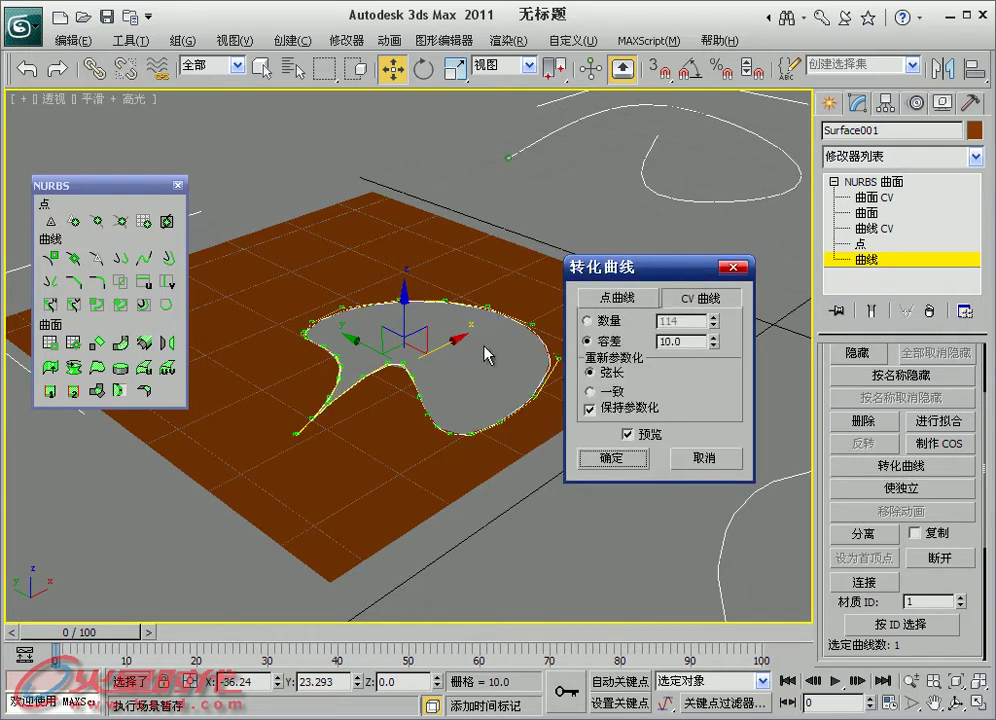
left_click(652, 300)
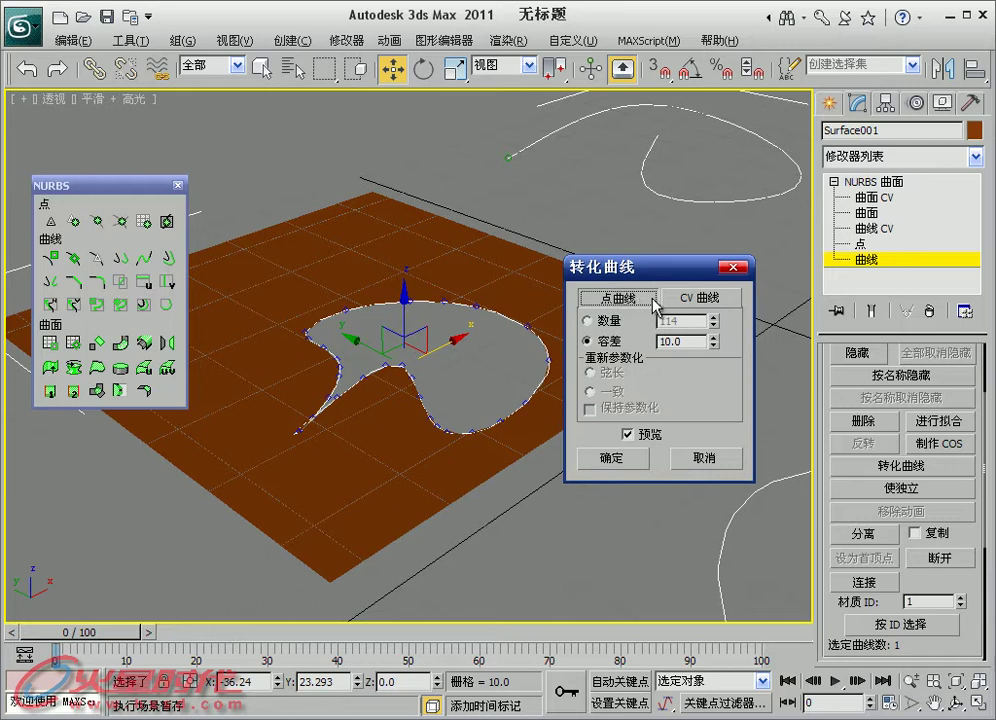
left_click(690, 298)
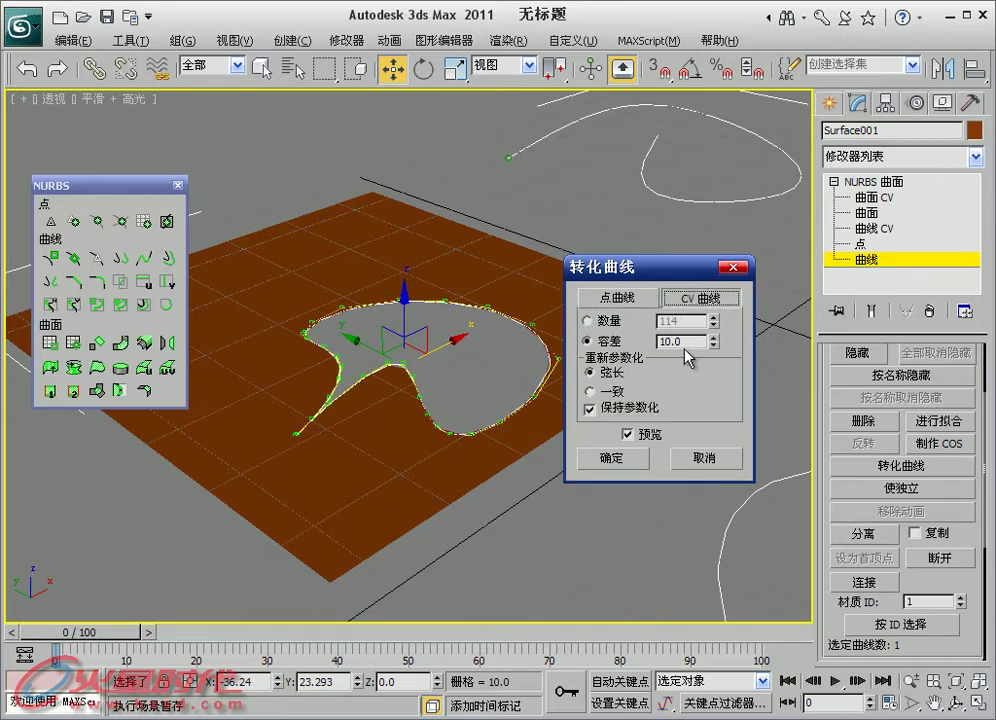
left_click(686, 300)
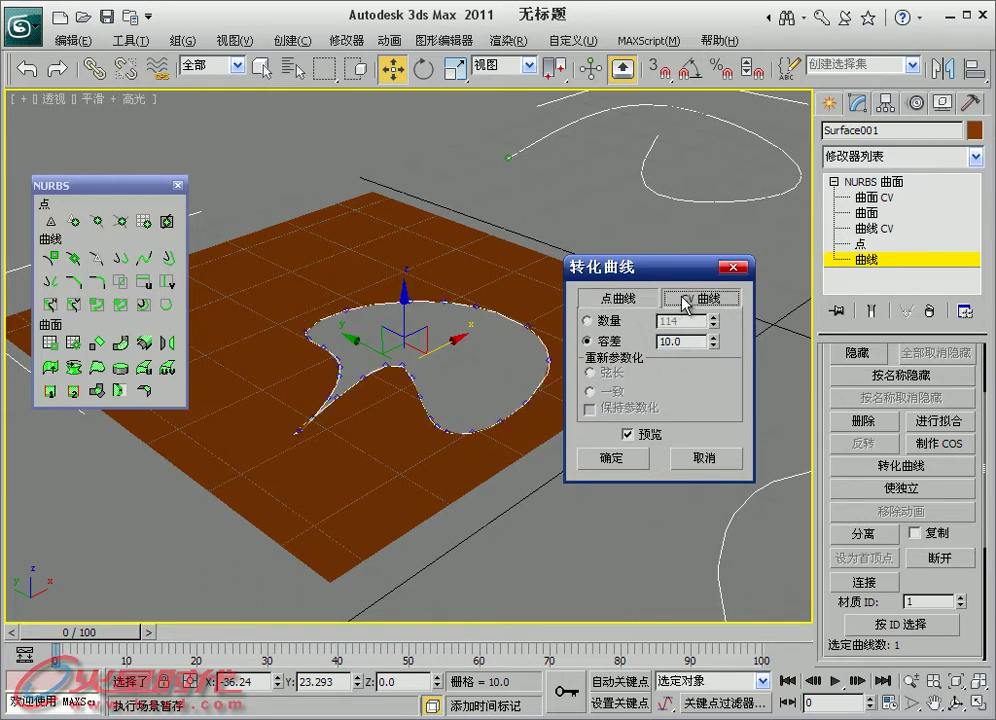
left_click(706, 457)
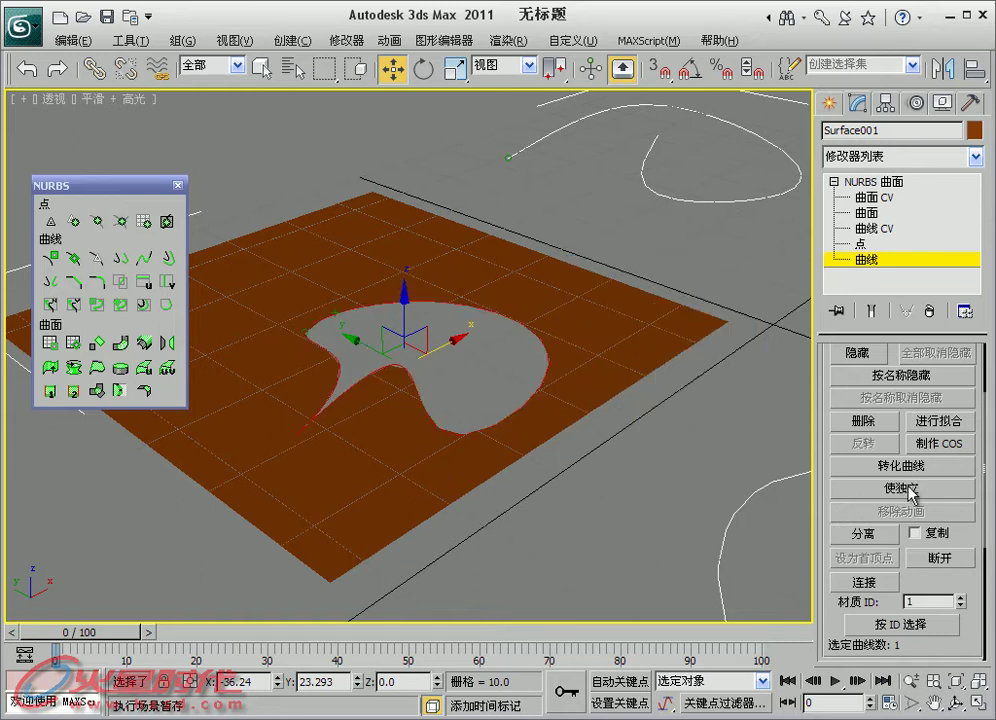
Reselect the trim curve on the plane, adjusting the view around it
left_click(582, 553)
middle_click_drag(582, 553, 640, 509, "alt")
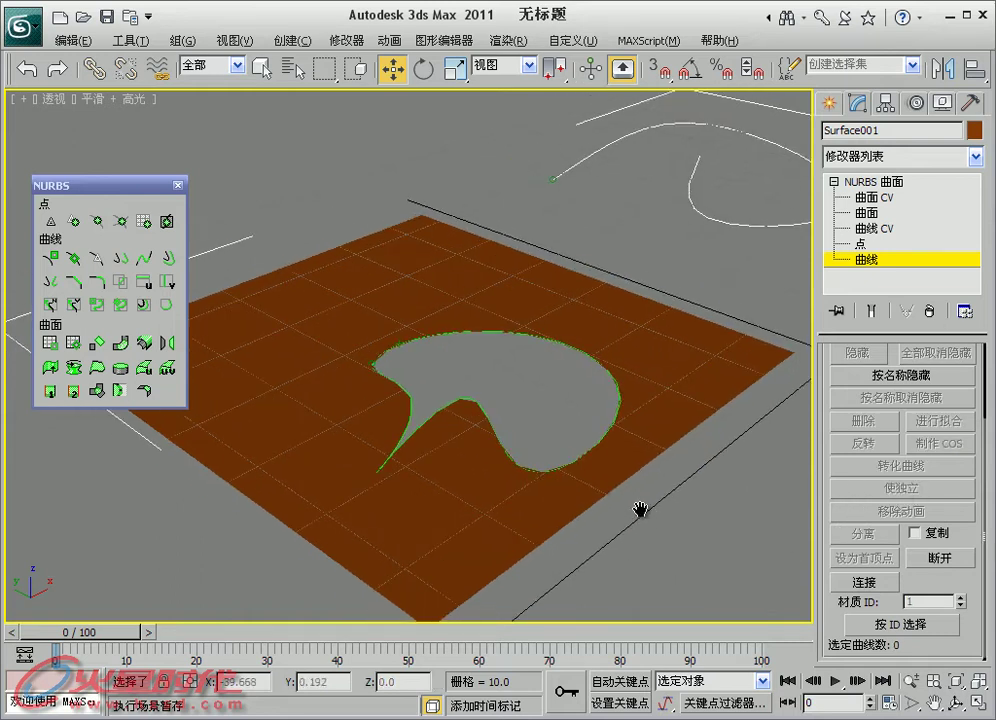
left_click_drag(620, 509, 525, 413)
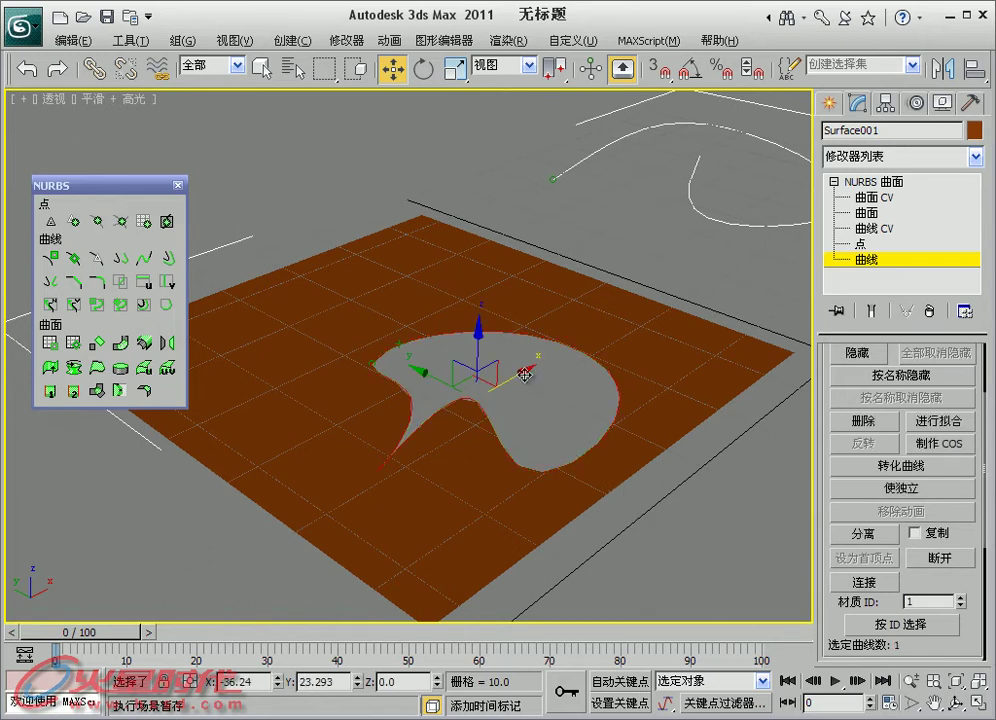
middle_click_drag(525, 372, 630, 324)
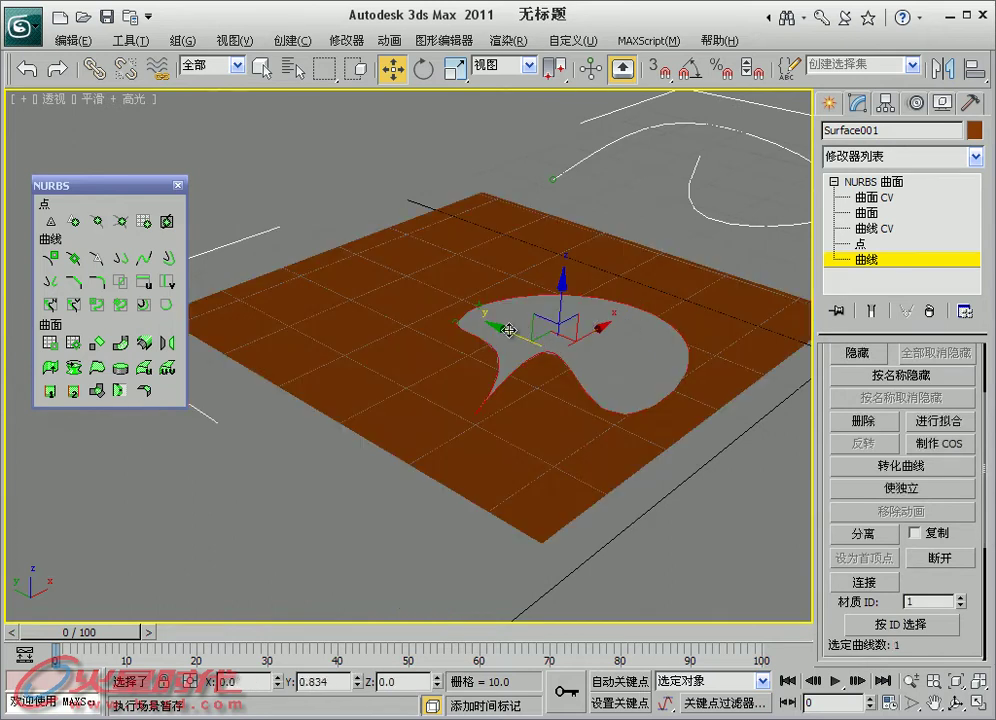
middle_click_drag(500, 330, 380, 295)
middle_click_drag(585, 385, 458, 456)
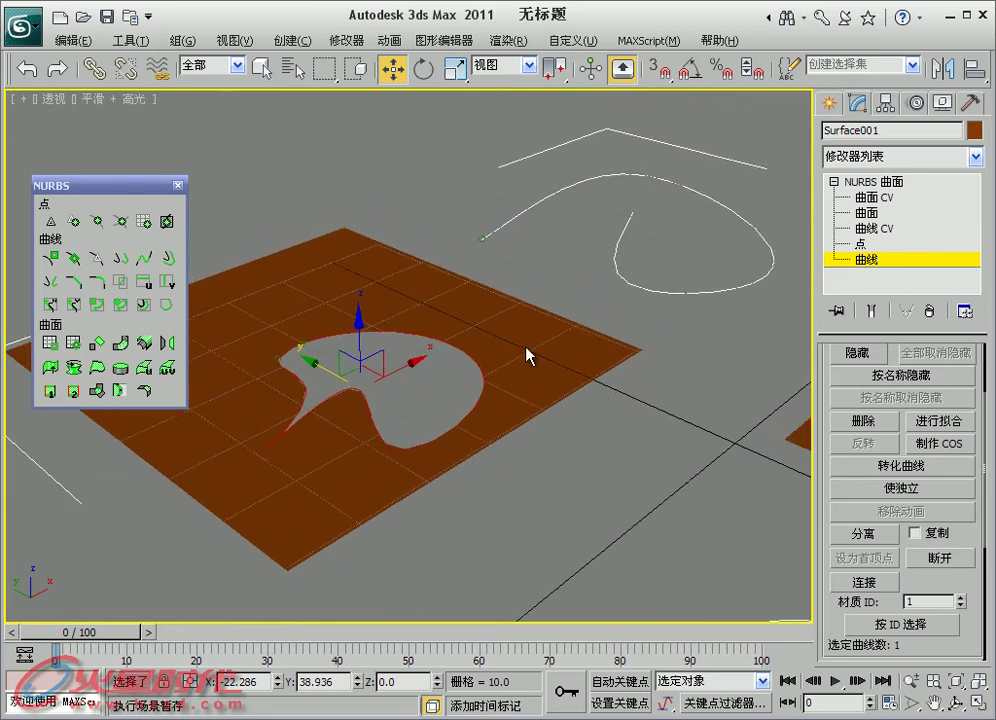
Make the trim curve independent and drag it off the plane to the lower right
left_click(900, 490)
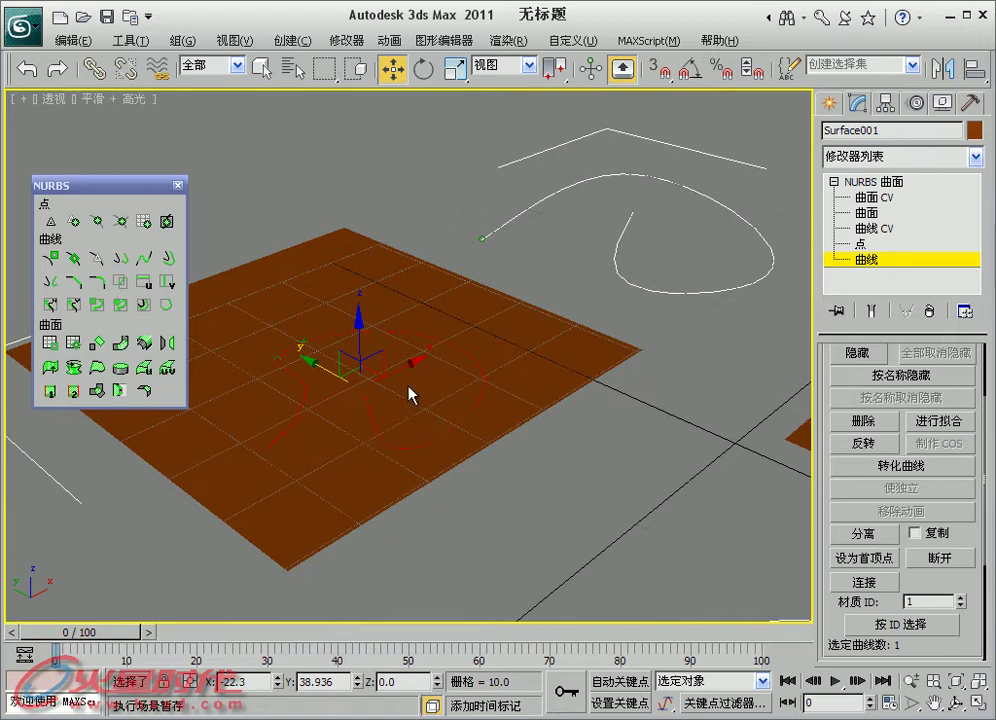
left_click_drag(408, 368, 618, 289)
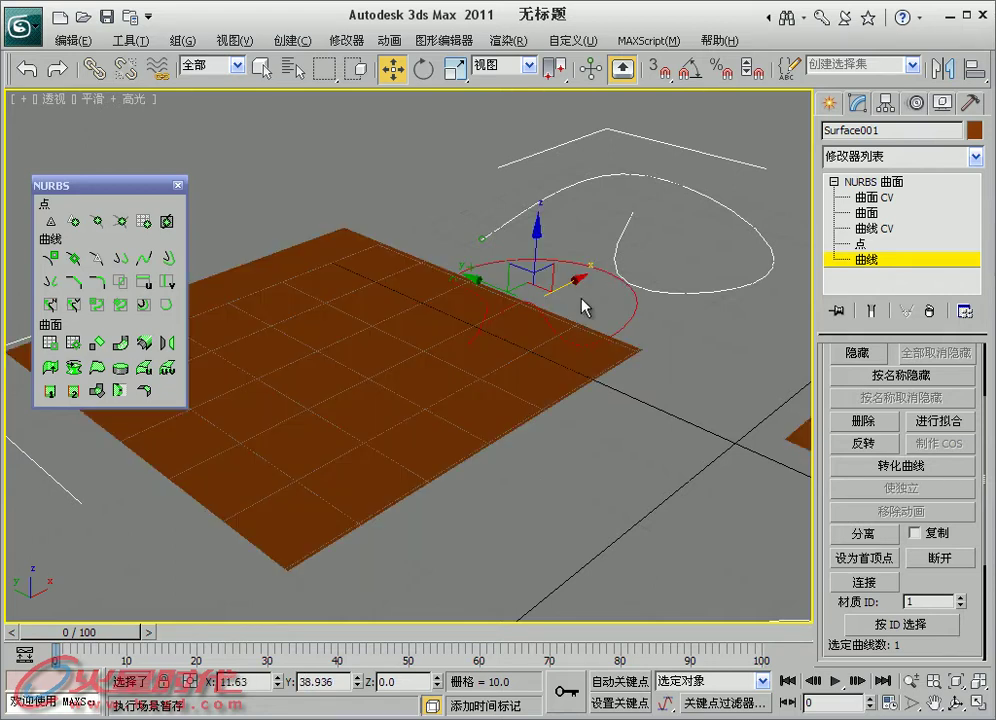
mouse_move(396, 239)
left_mouse_down()
mouse_move(322, 237)
mouse_move(501, 292)
left_mouse_up()
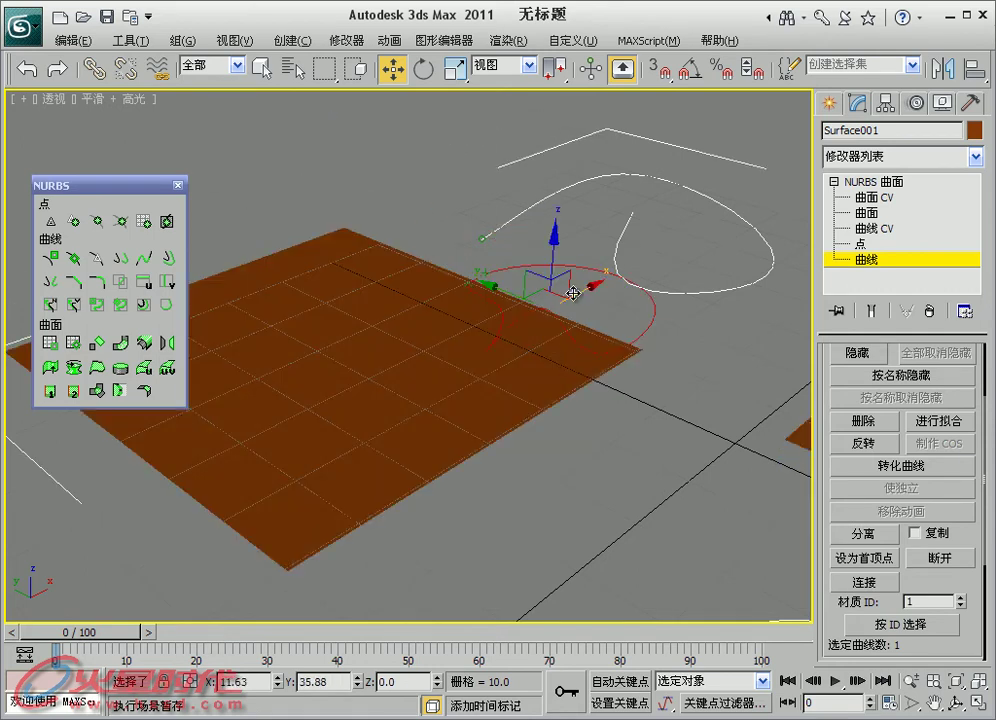
left_click_drag(573, 293, 545, 515)
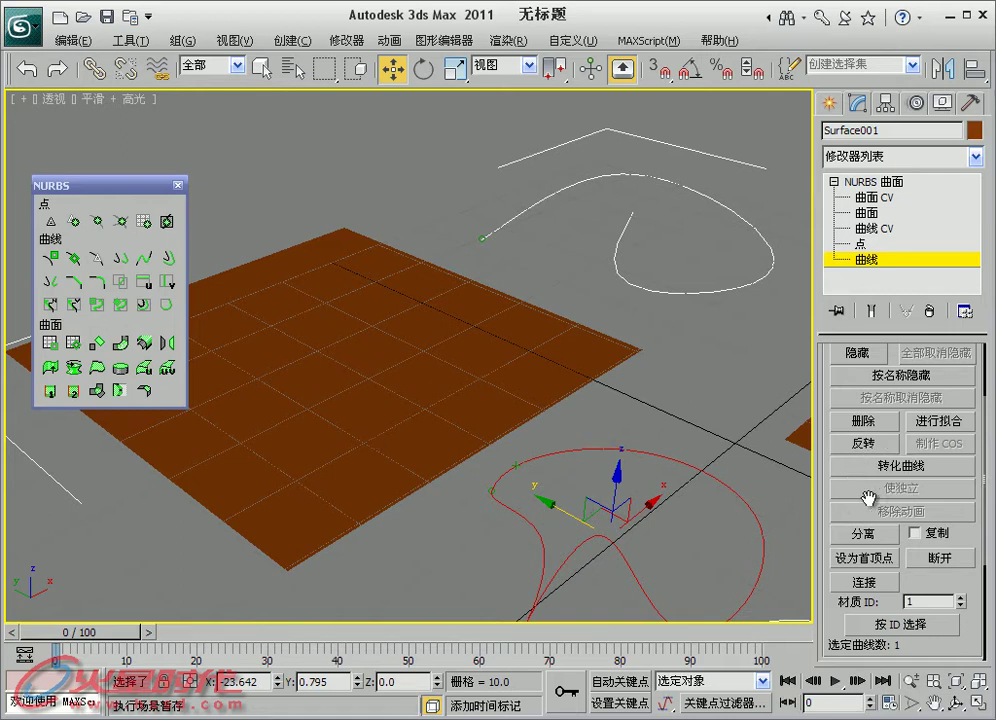
With Copy checked, detach the lower curve as a new object named 曲线C
left_click(914, 533)
key("q")
left_click(629, 502)
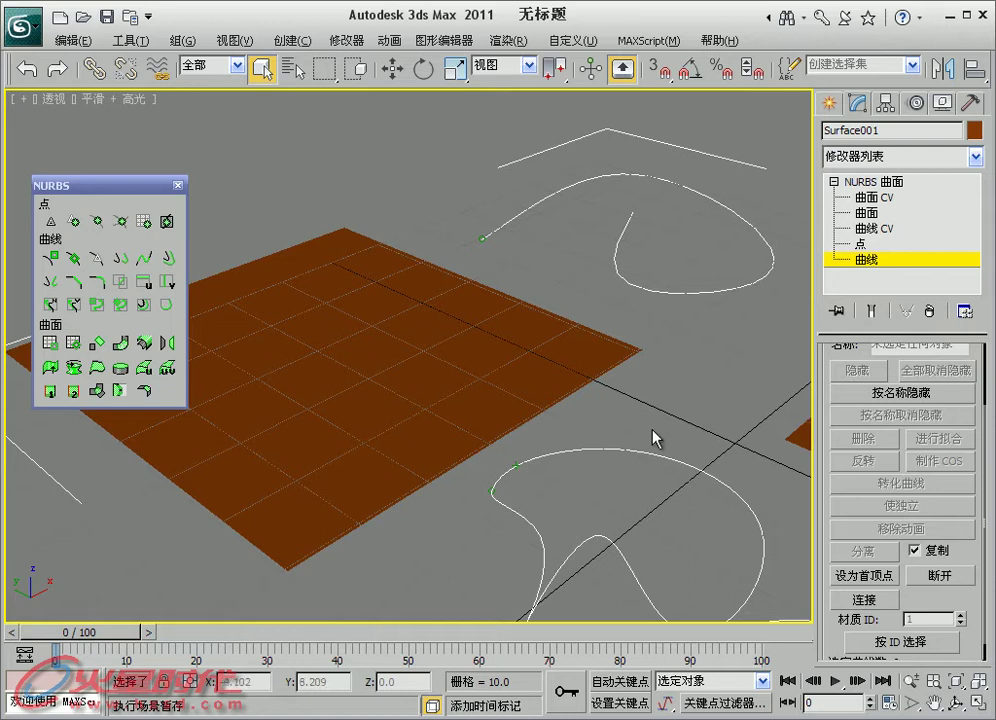
left_click(618, 451)
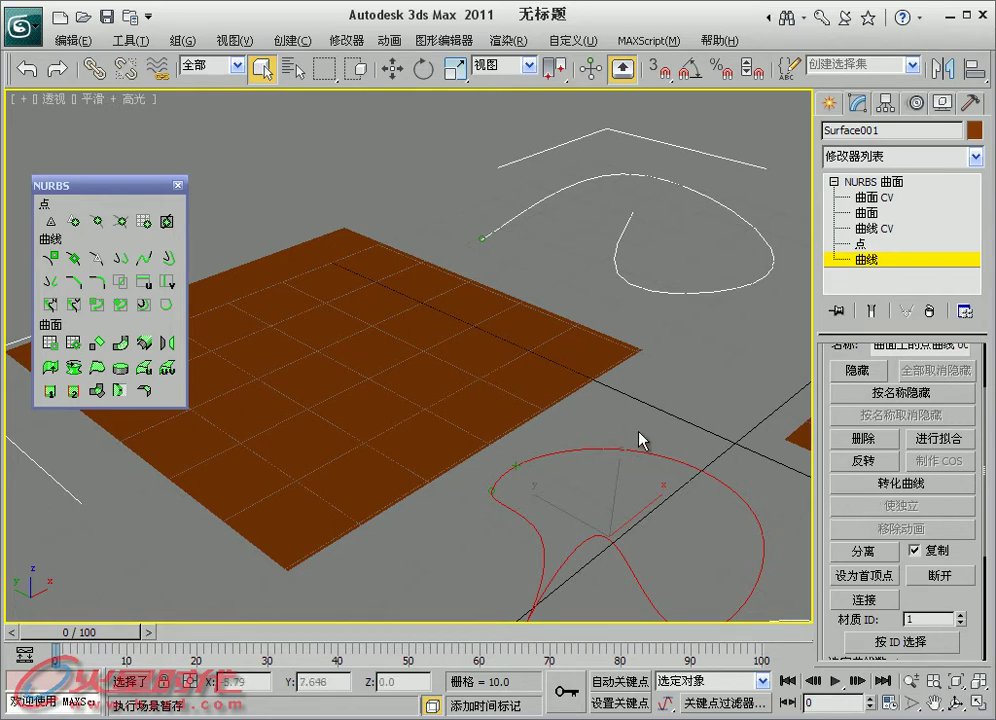
left_click(570, 411)
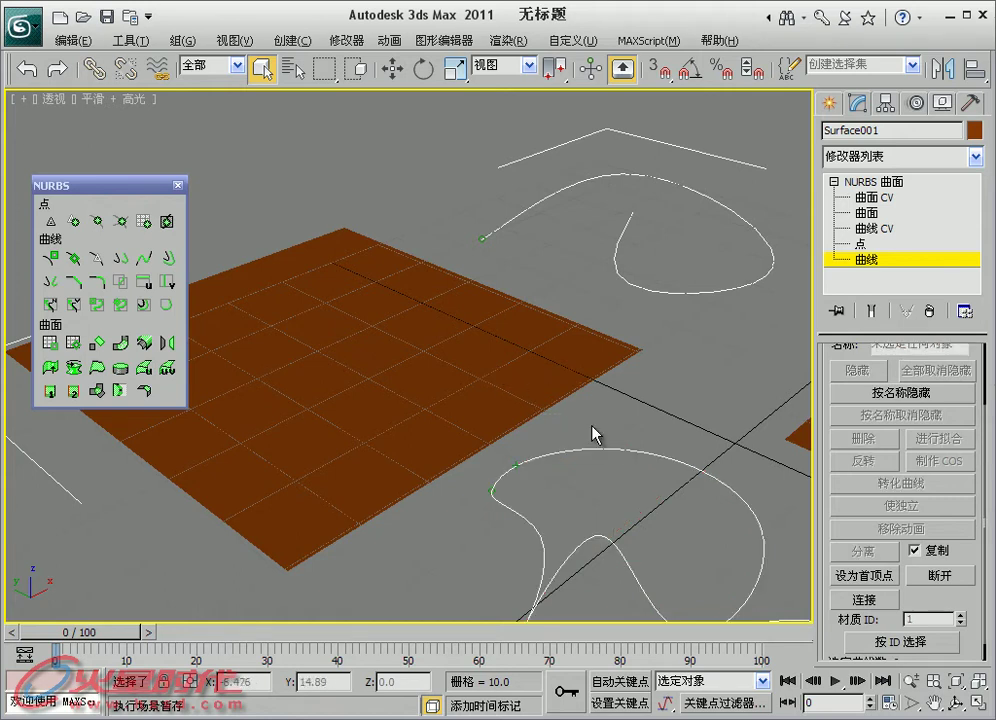
left_click_drag(687, 490, 570, 428)
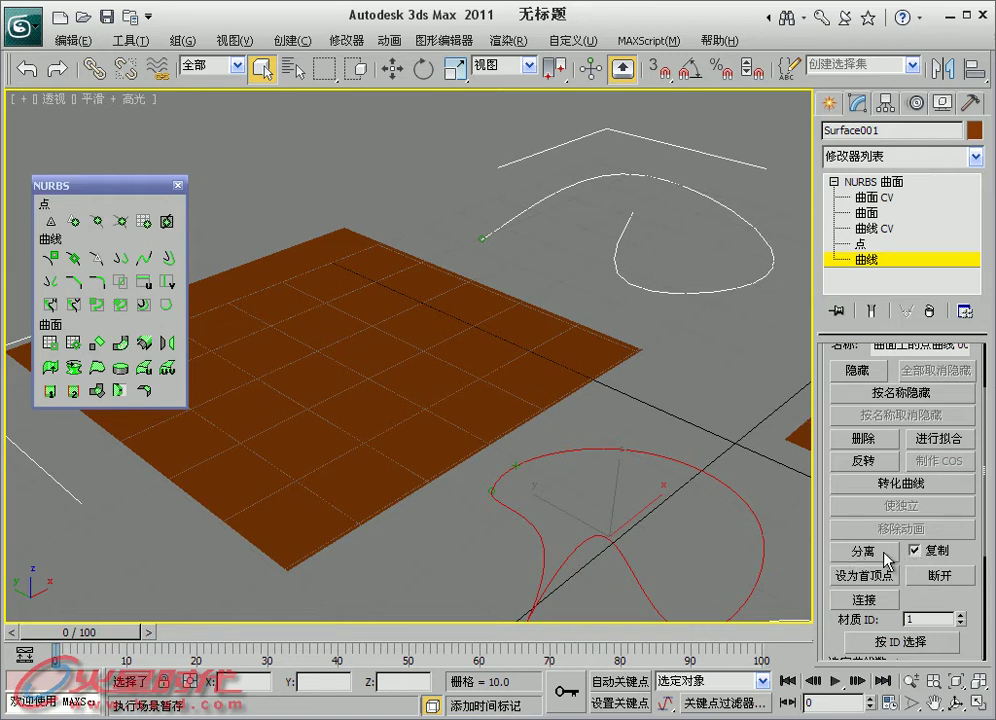
left_click(838, 552)
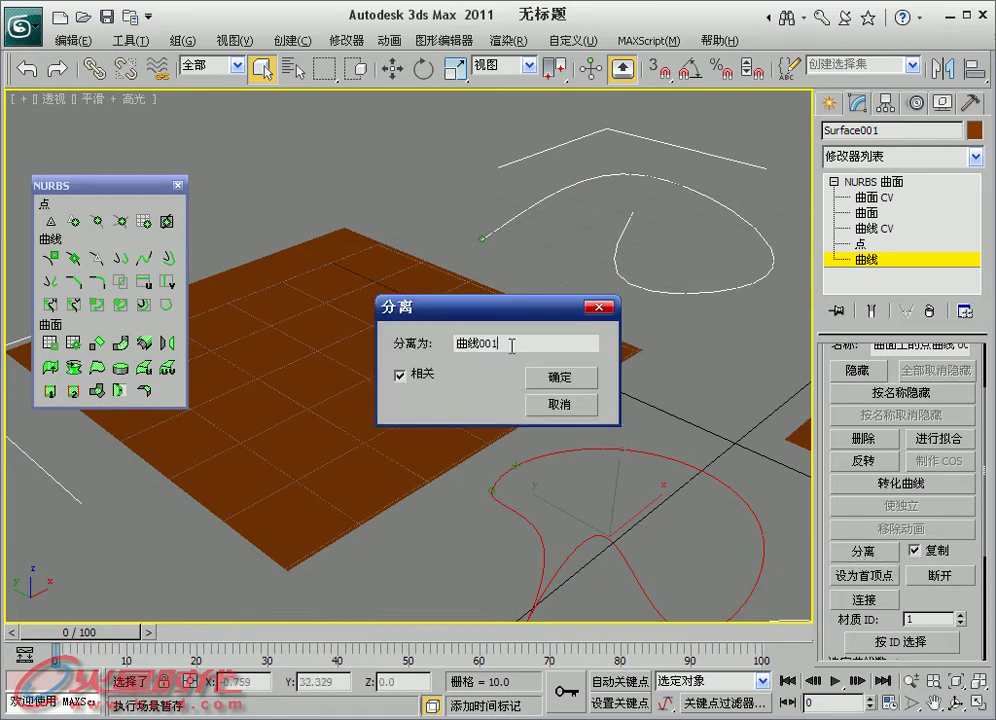
left_click(561, 379)
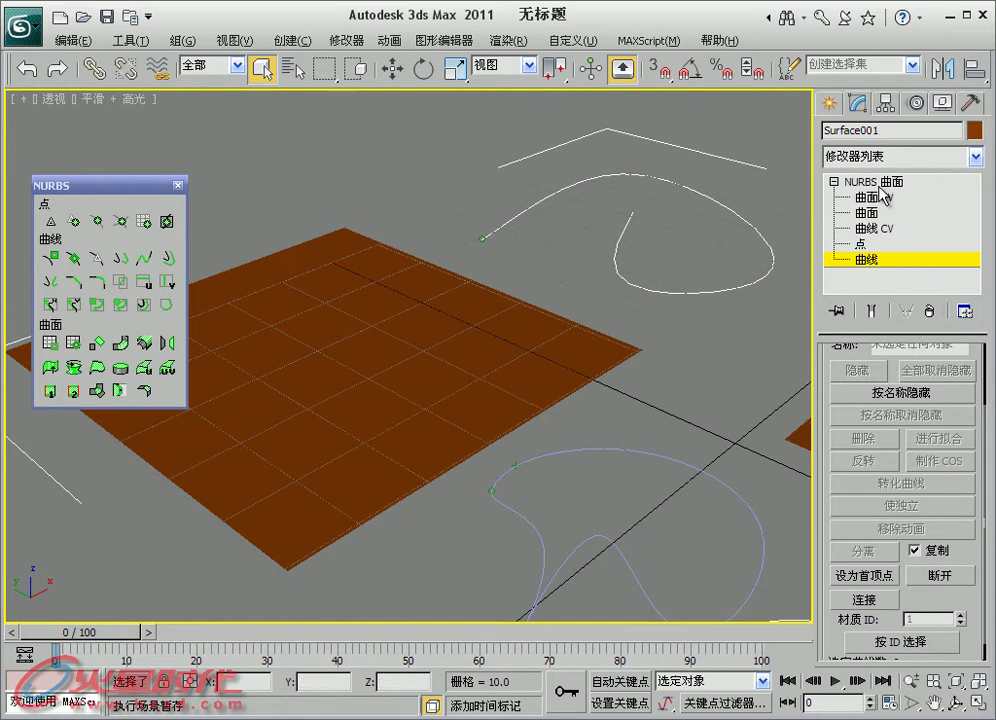
Move the 曲线C object up beyond the far edge of the brown plane
left_click(875, 186)
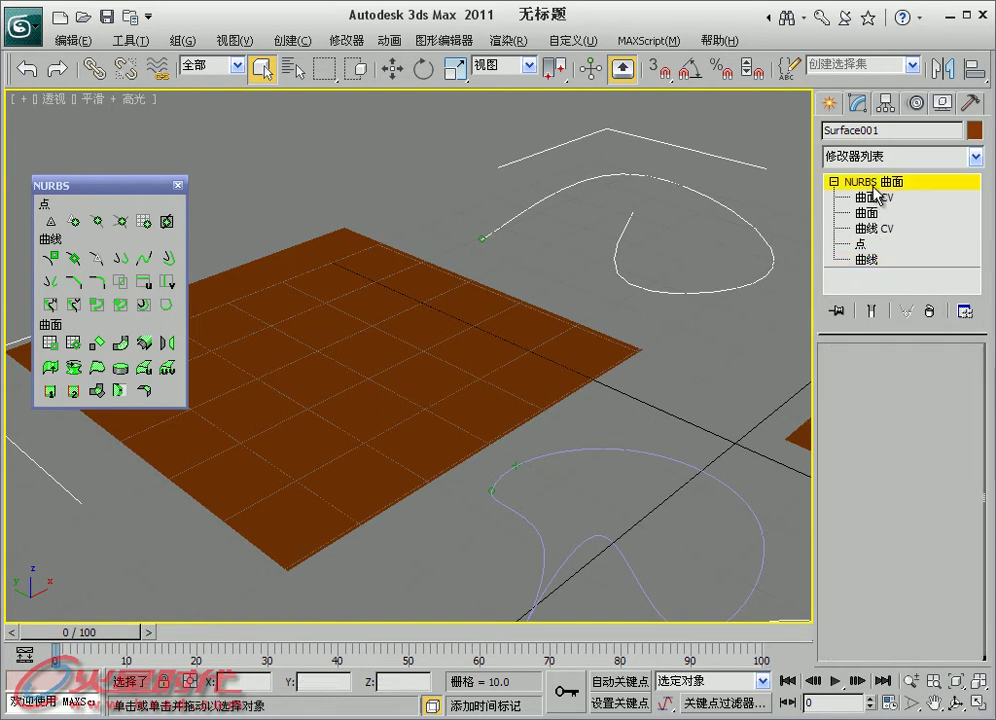
left_click(645, 425)
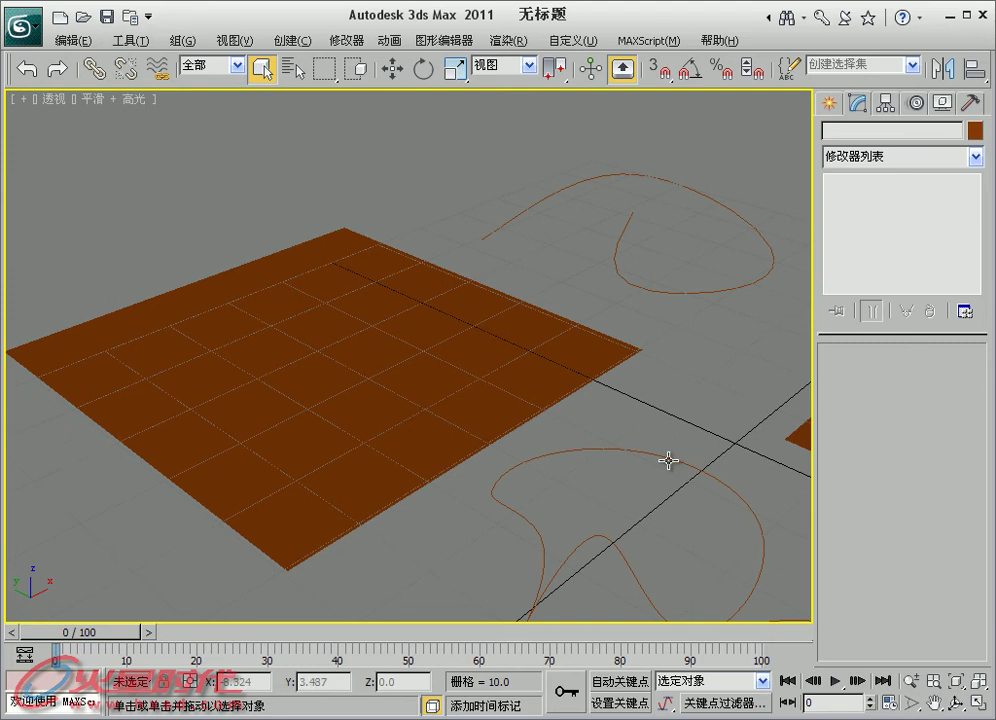
left_click(667, 463)
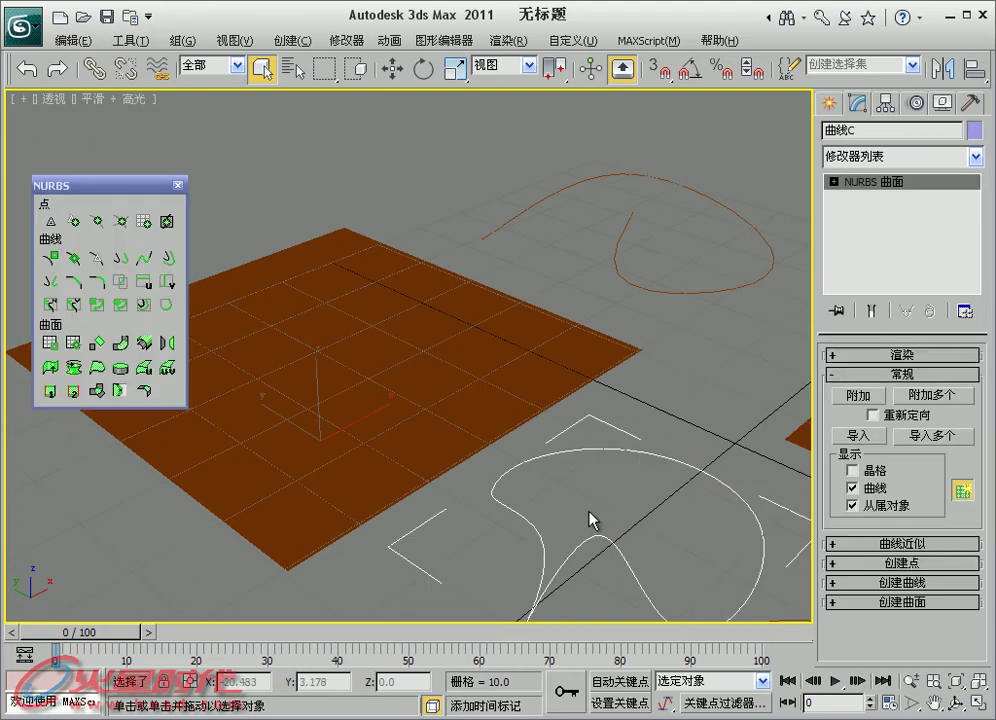
left_click(392, 68)
mouse_move(335, 418)
left_mouse_down()
mouse_move(460, 360)
mouse_move(116, 189)
left_mouse_up()
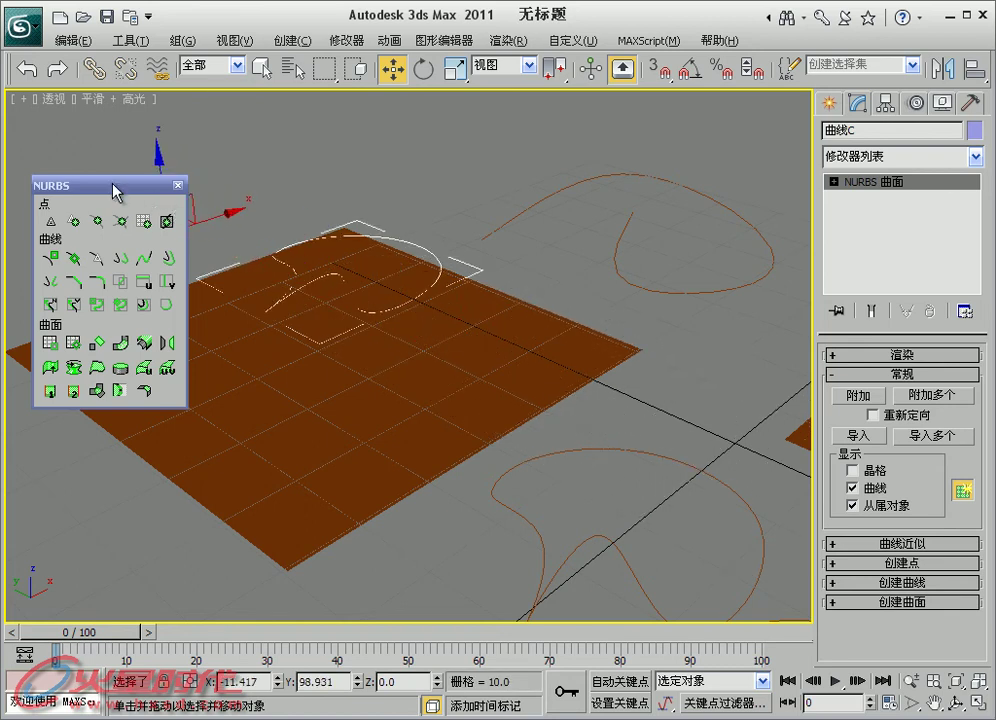
mouse_move(233, 218)
left_mouse_down()
mouse_move(373, 187)
mouse_move(216, 145)
left_mouse_up()
left_click(435, 207)
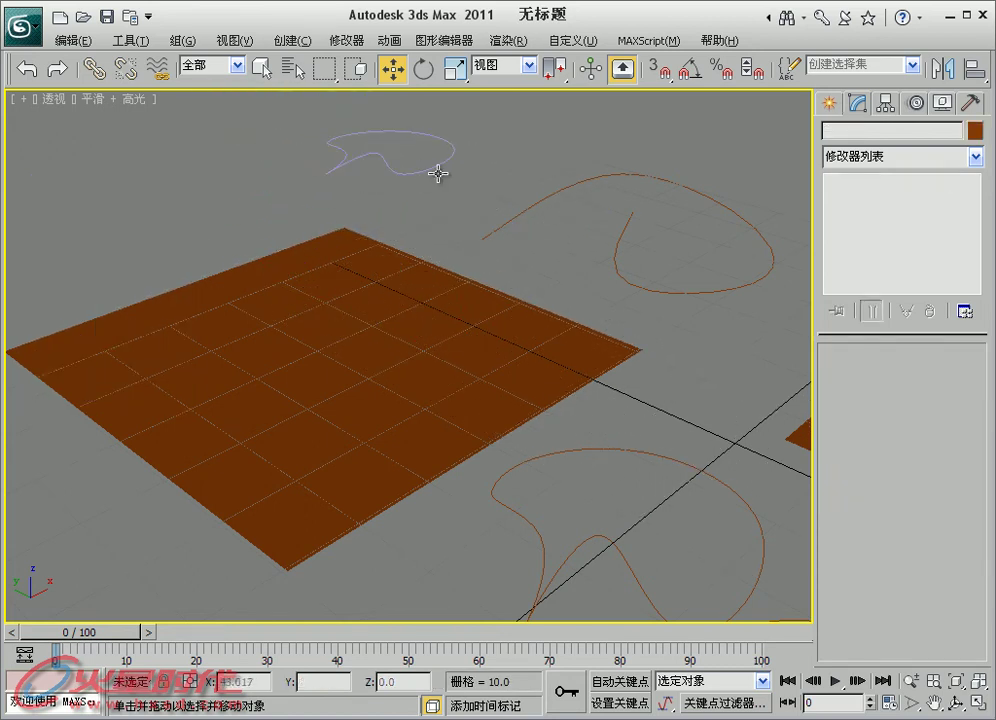
Reselect Surface001 and return to its curve sub-object level
left_click(438, 174)
left_click(456, 218)
left_click(617, 395)
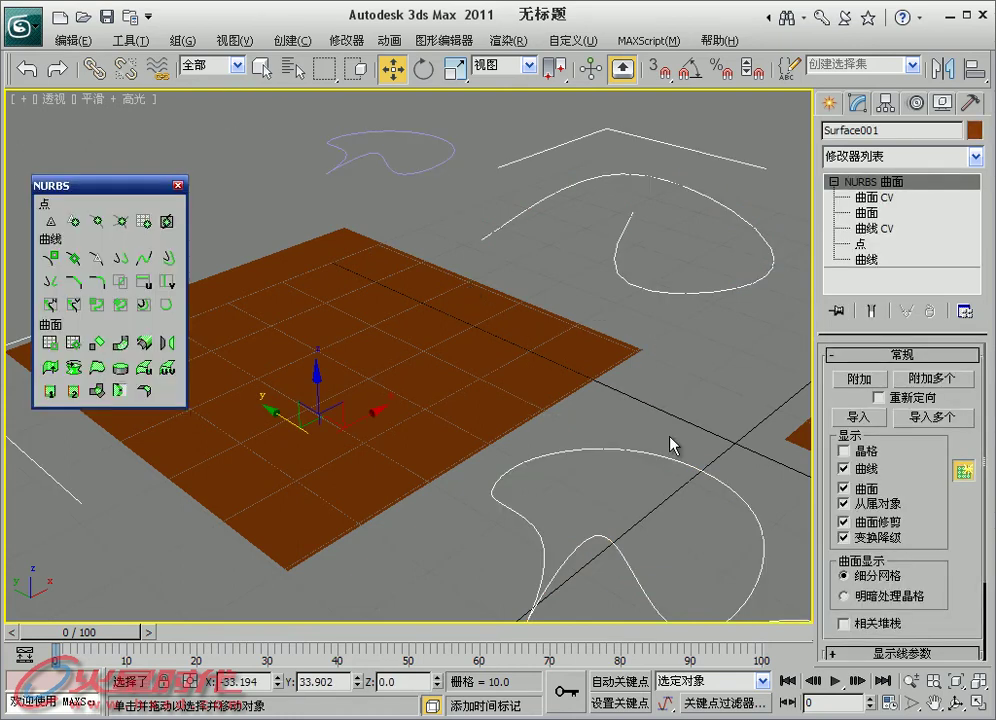
left_click(862, 259)
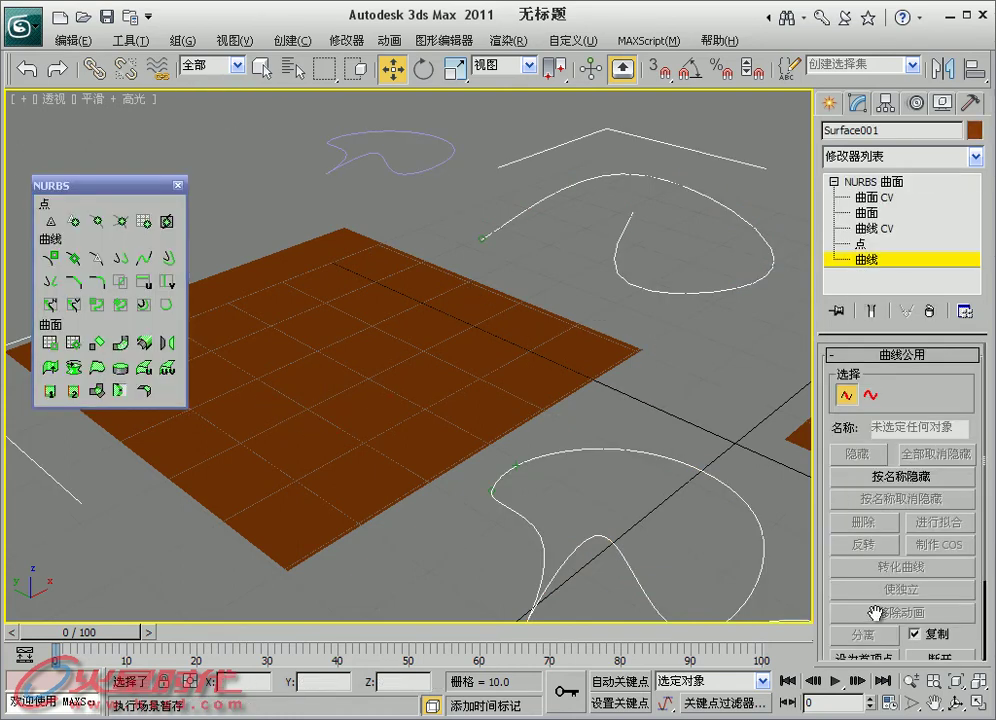
Zoom in on the red curve and set its first vertex at the lower-middle section
scroll(876, 612, "down", 3)
left_click(762, 560)
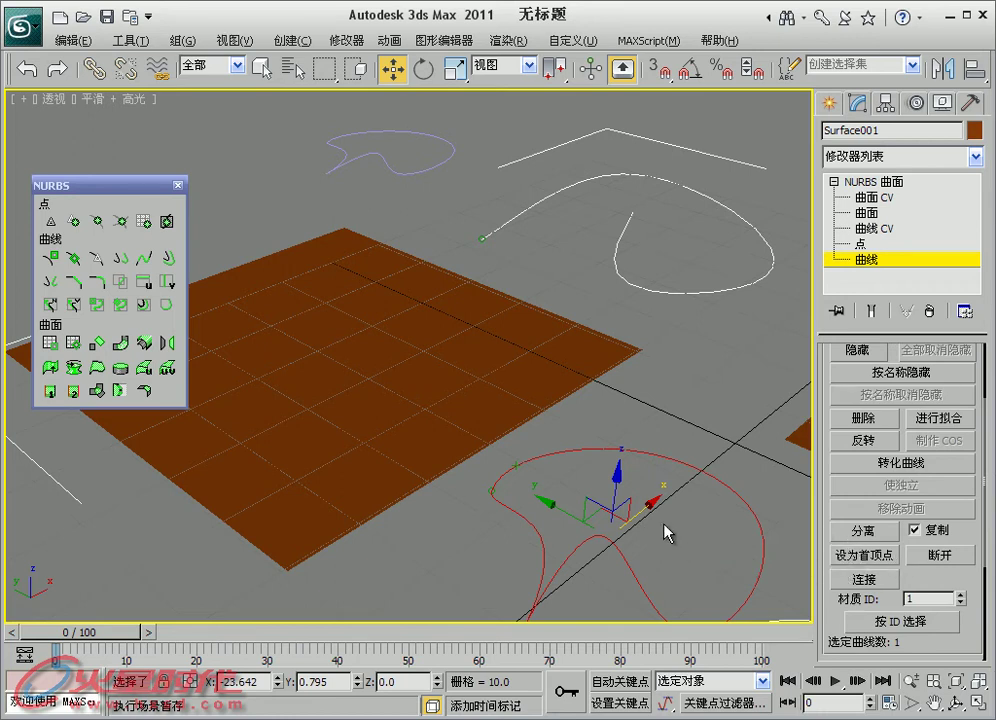
middle_click_drag(665, 533, 560, 440)
scroll(540, 424, "up", 2)
scroll(333, 328, "up", 1)
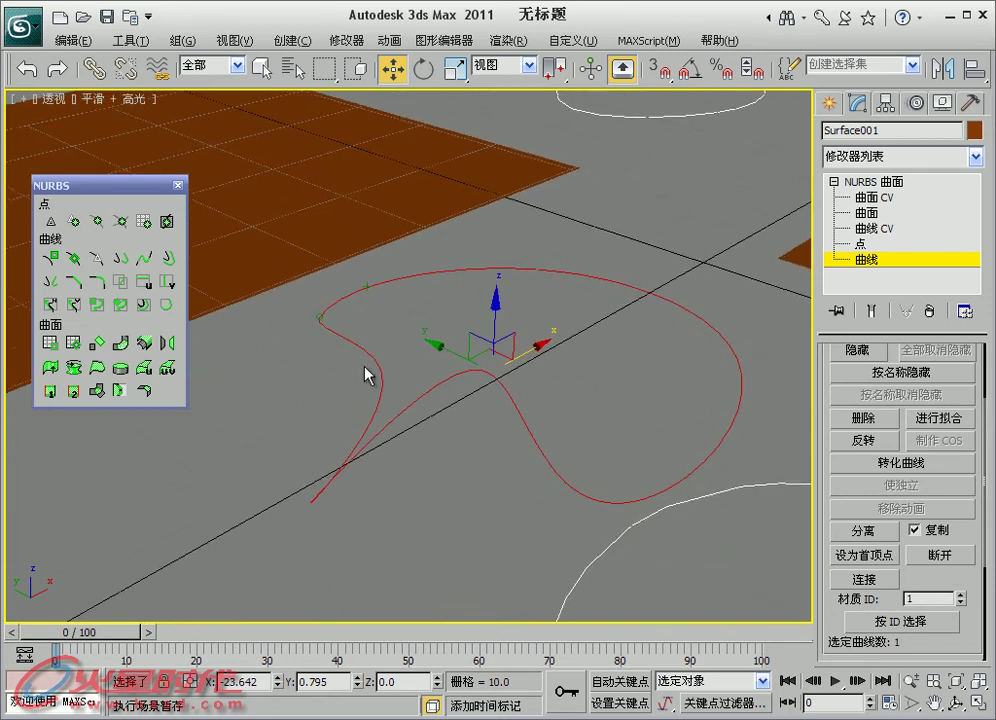
left_click(864, 555)
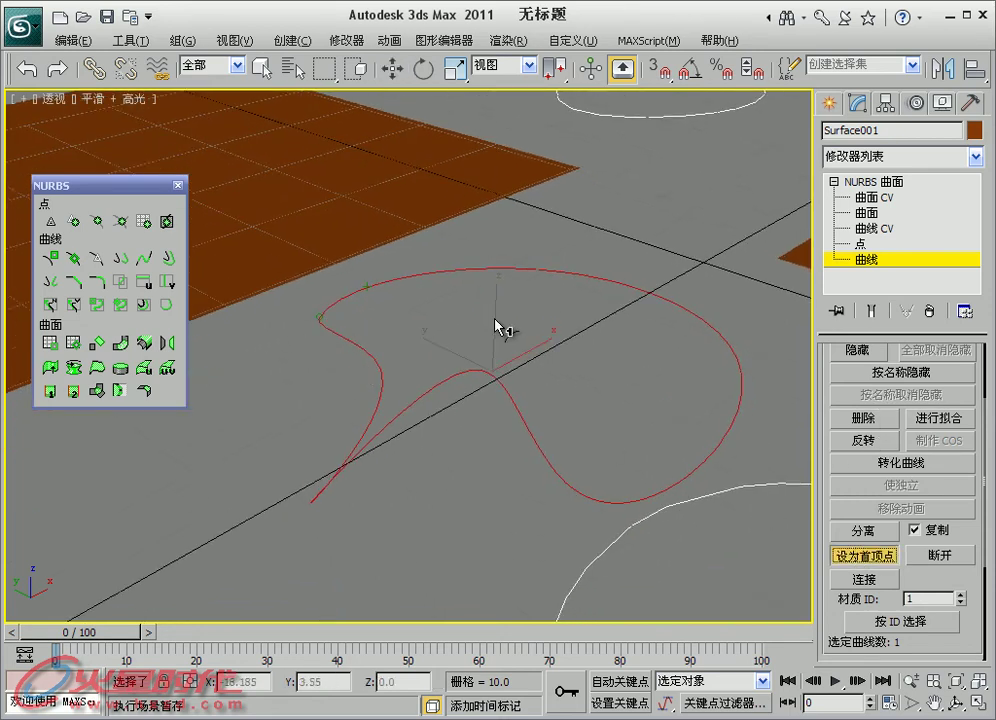
left_click(739, 377)
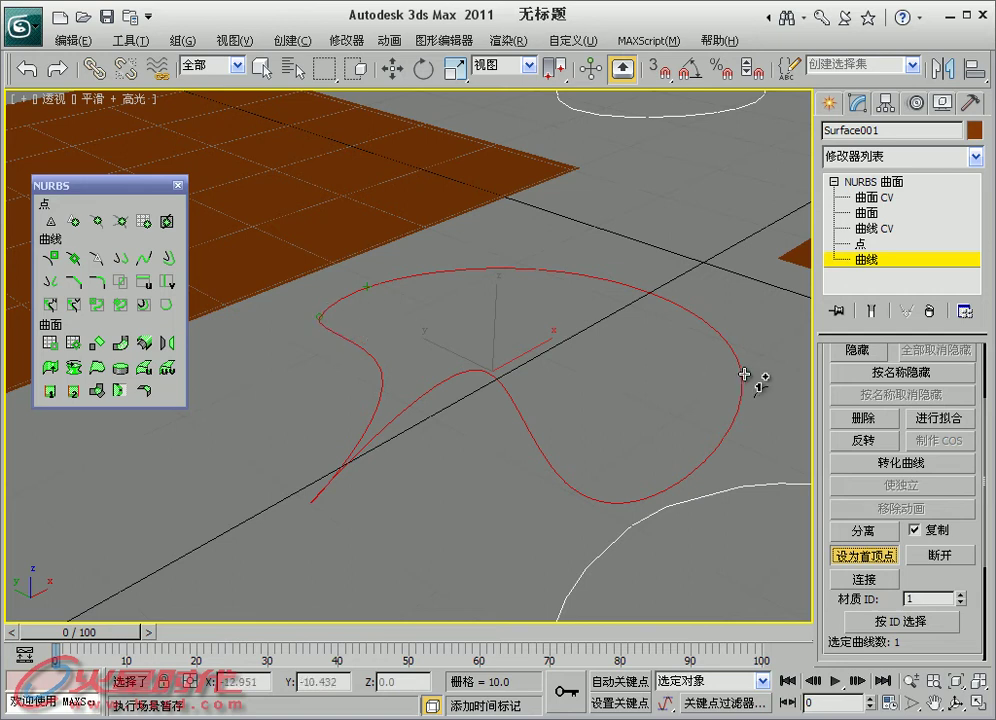
left_click(562, 475)
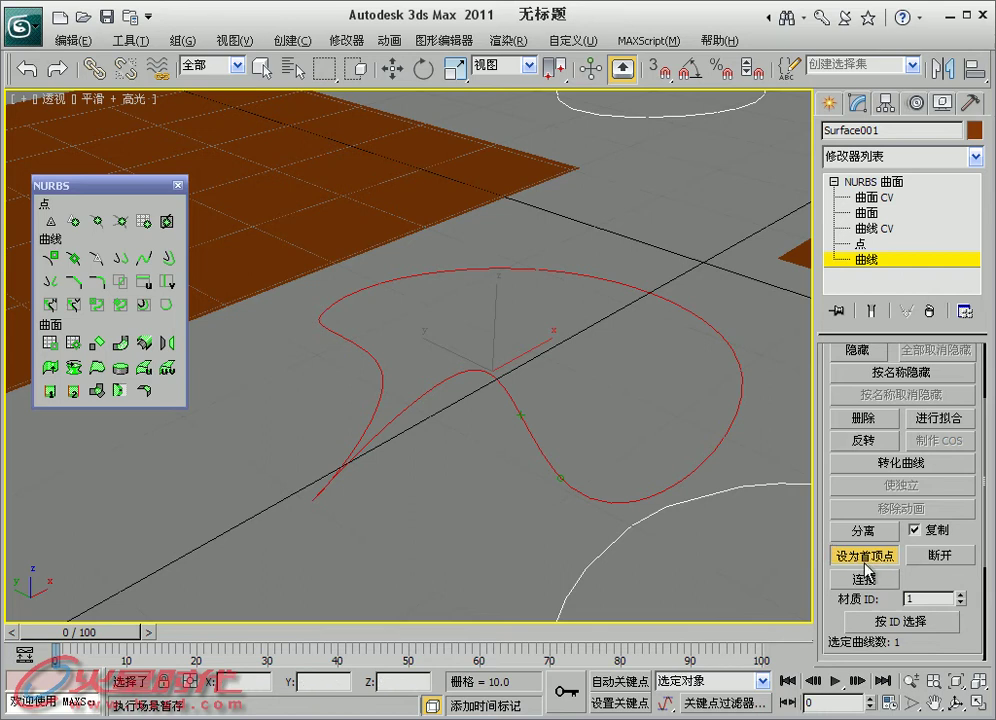
key("w")
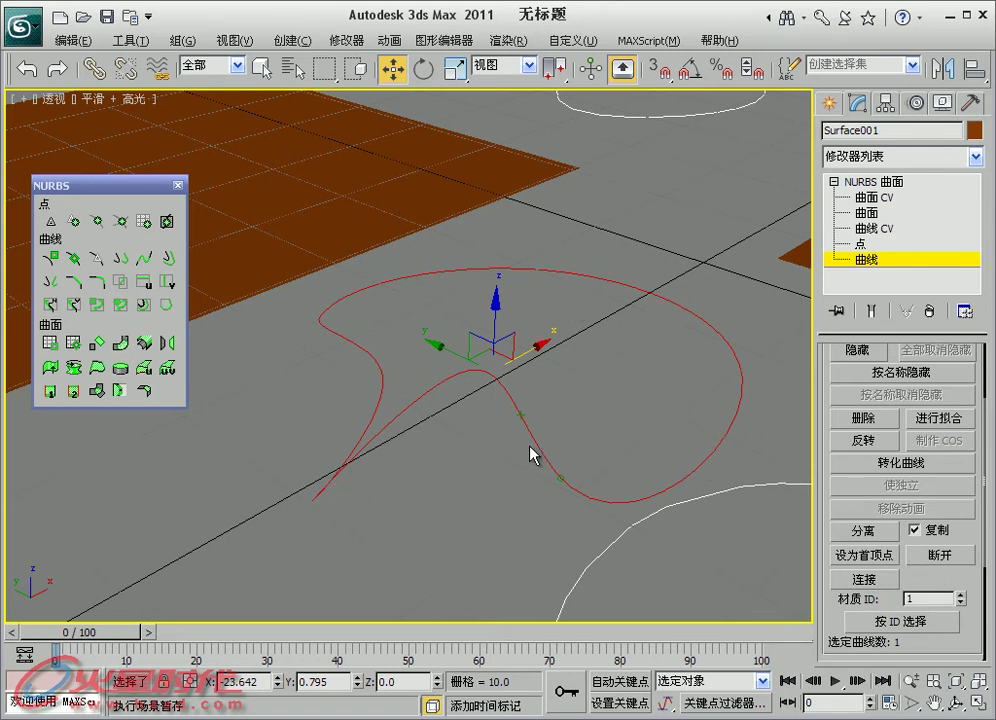
Break the curve at two right-side points, then check the short arc and long S-curve
mouse_move(607, 433)
middle_mouse_down()
mouse_move(574, 398)
mouse_move(521, 394)
middle_mouse_up()
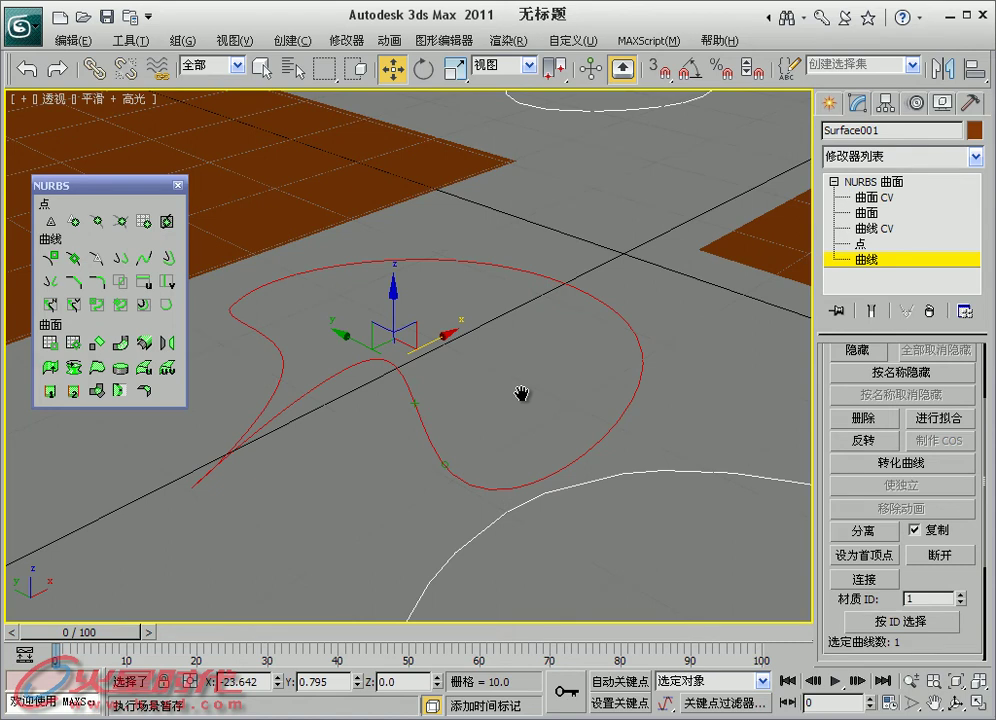
left_click(915, 555)
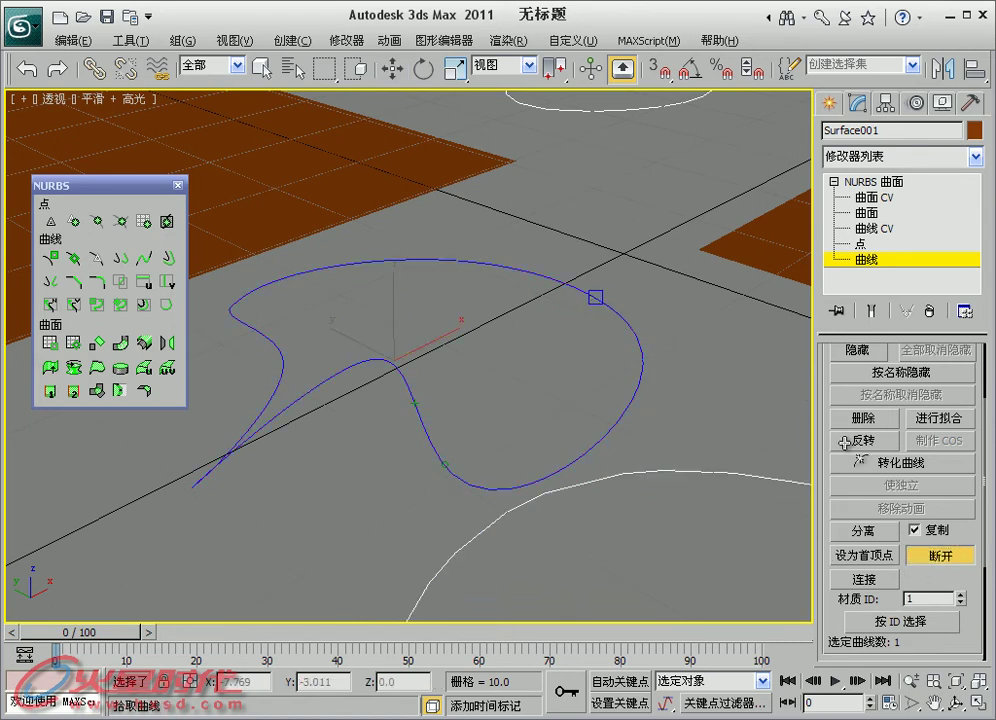
left_click(596, 298)
left_click(628, 409)
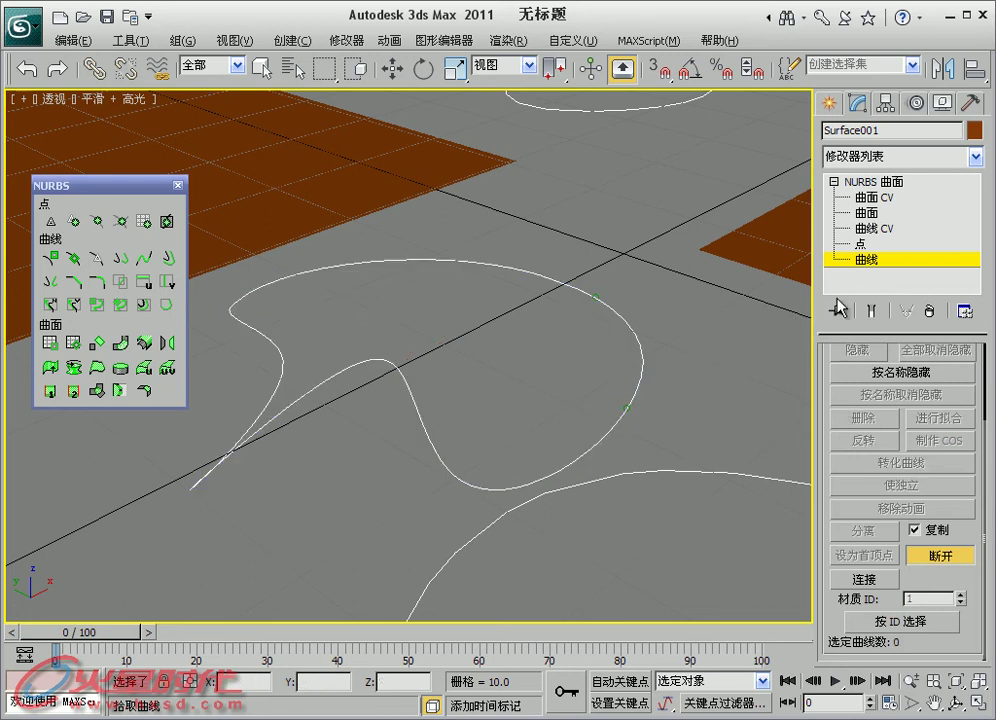
left_click(948, 558)
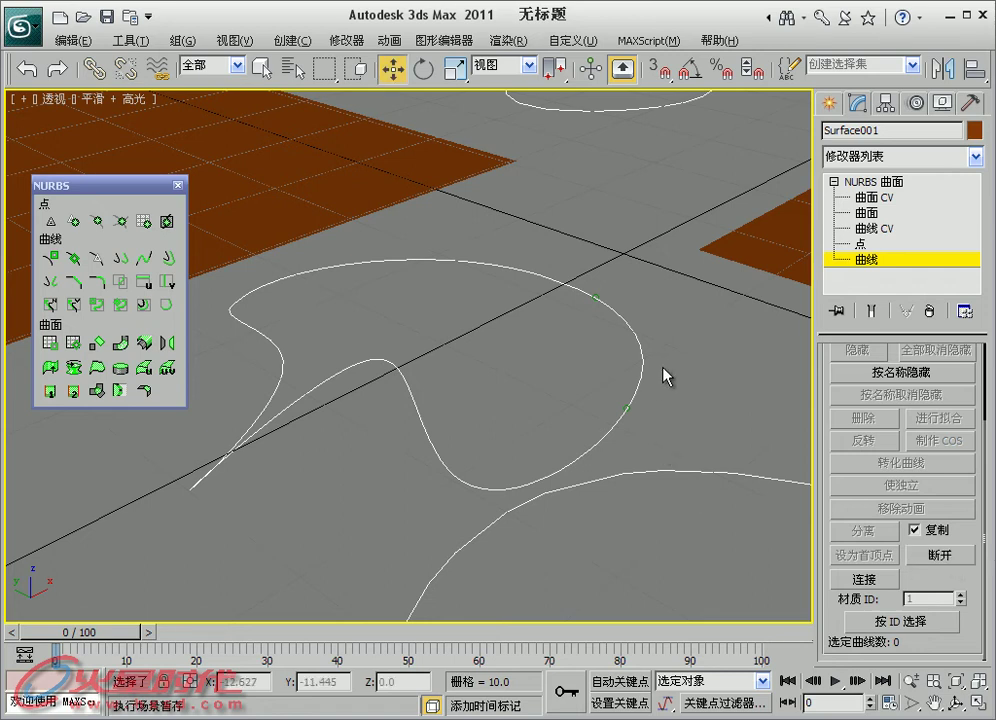
left_click_drag(663, 369, 636, 352)
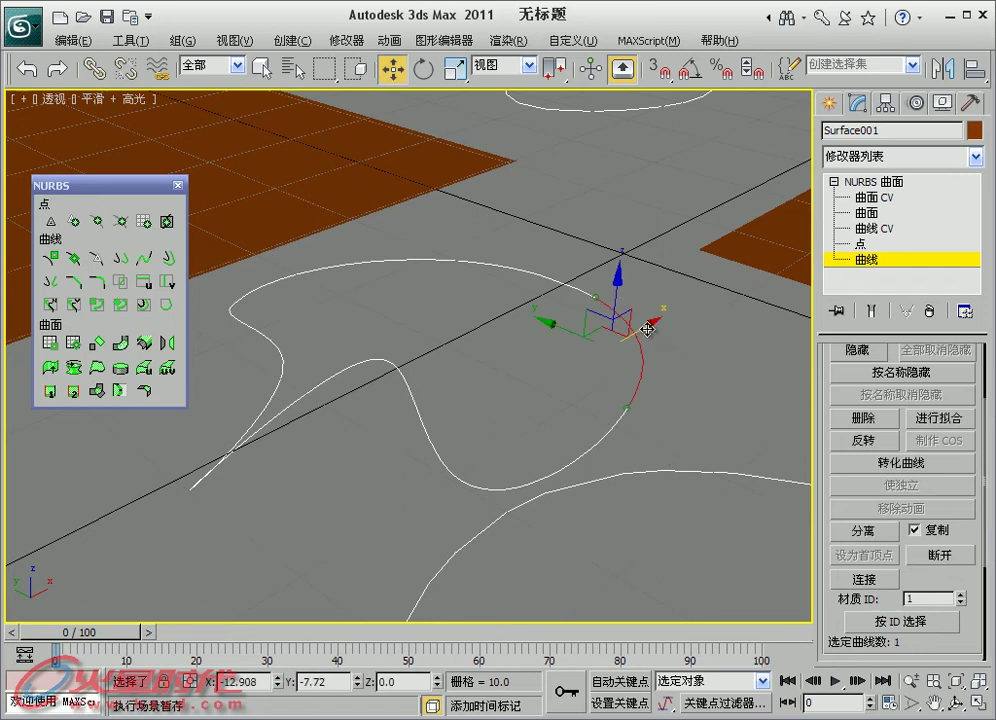
left_click(735, 390)
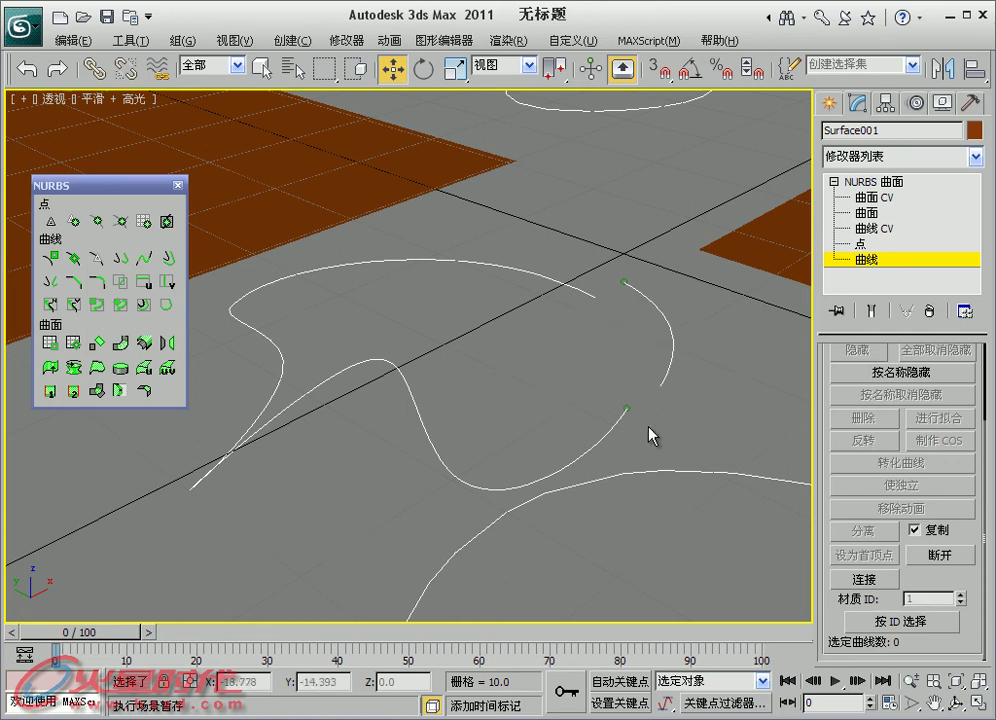
left_click_drag(640, 420, 618, 406)
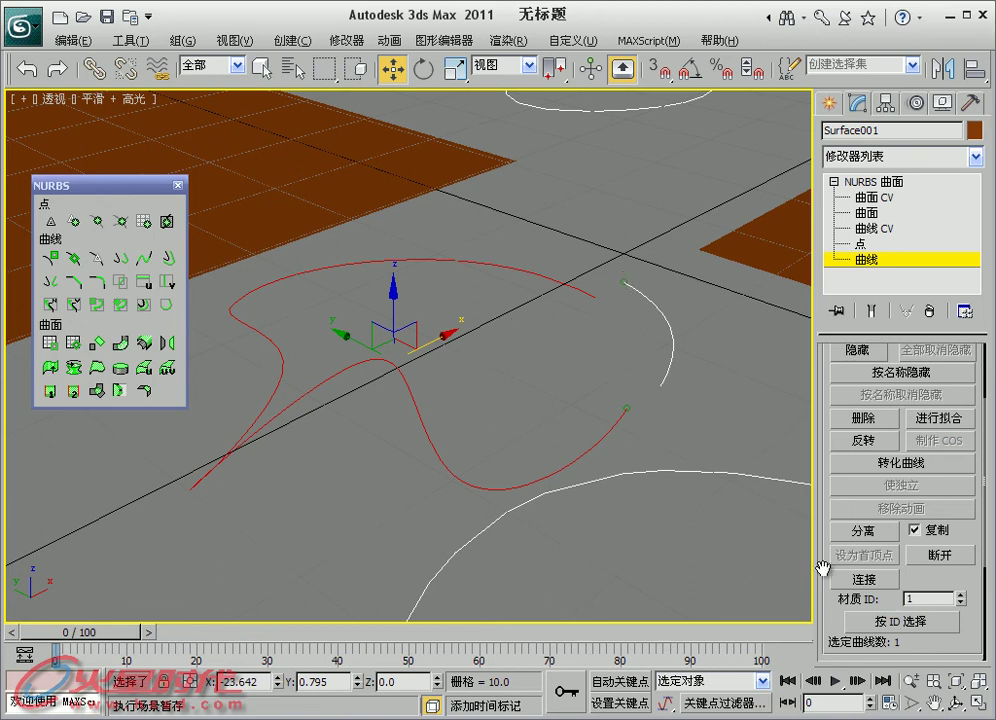
Connect the long curve's lower end to the right arc with tensions 2.4 and 1.9
left_click(884, 584)
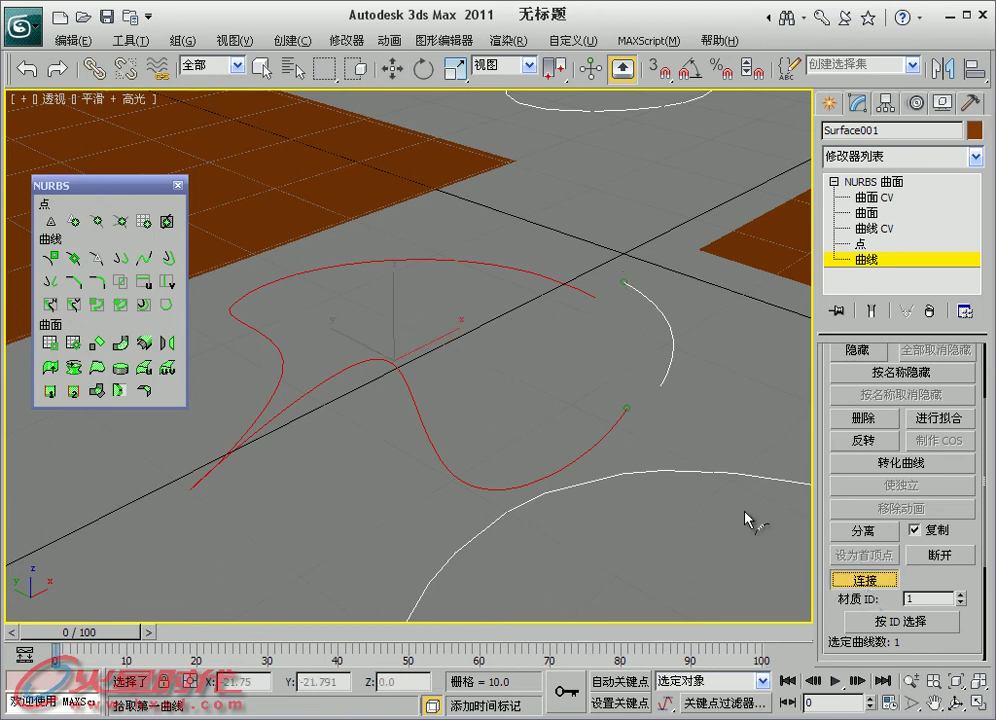
left_click(628, 408)
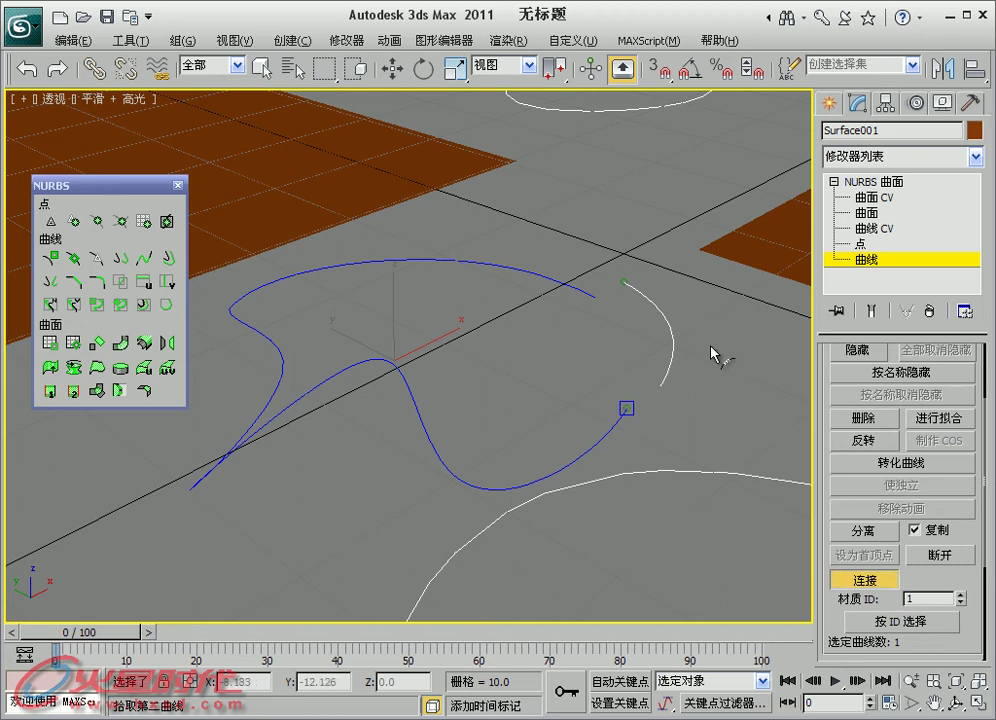
left_click(661, 386)
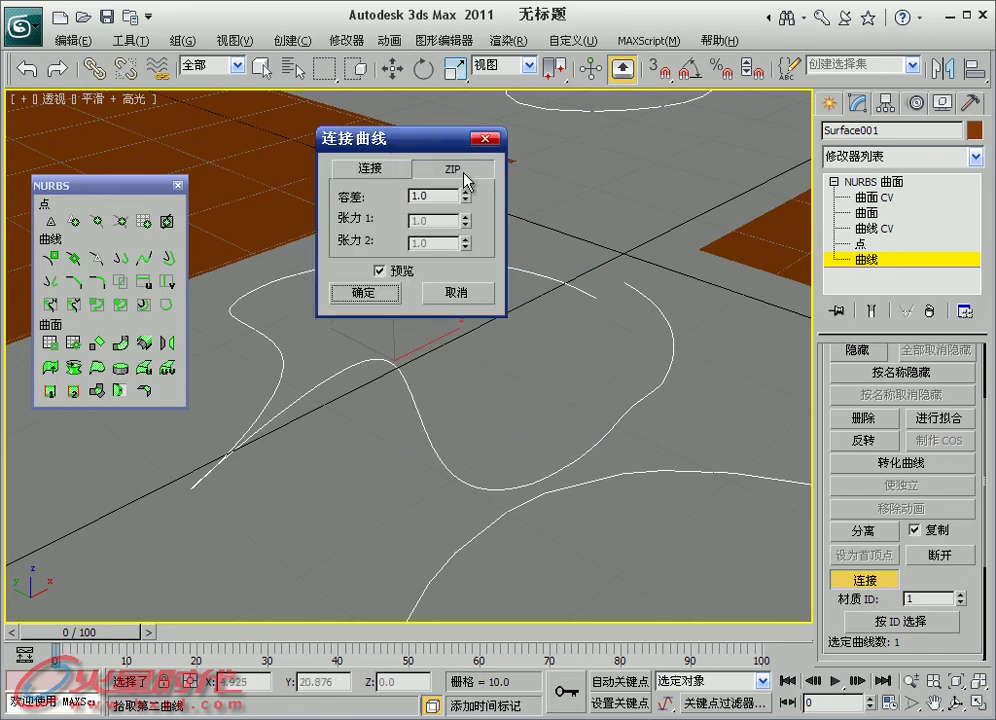
left_click_drag(446, 199, 322, 200)
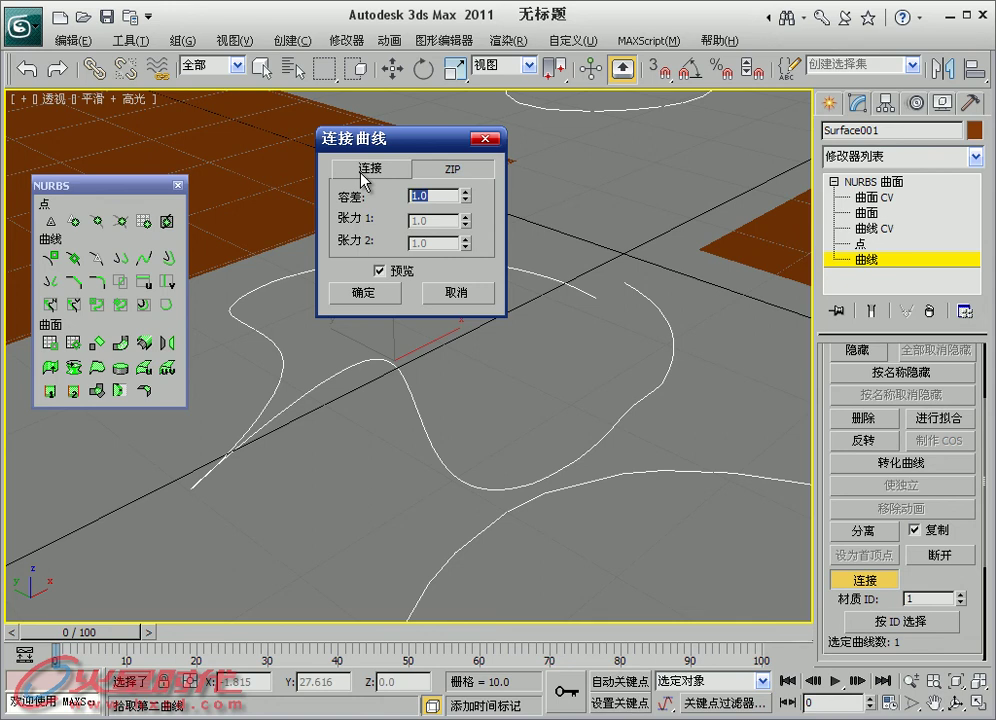
left_click(363, 178)
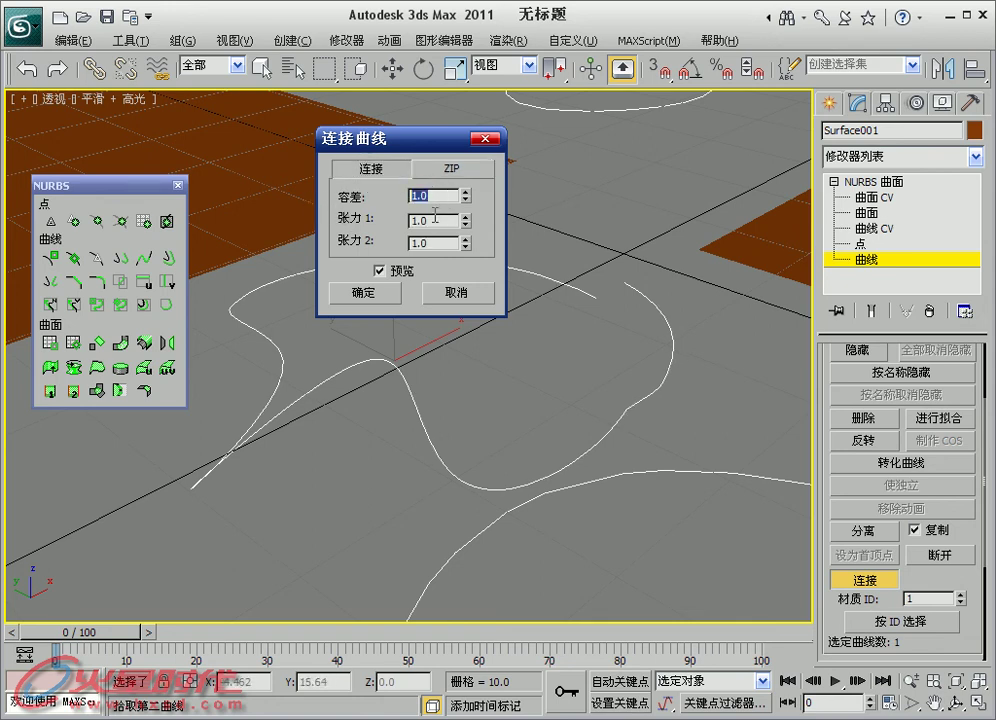
double_click(445, 219)
double_click(445, 243)
double_click(438, 196)
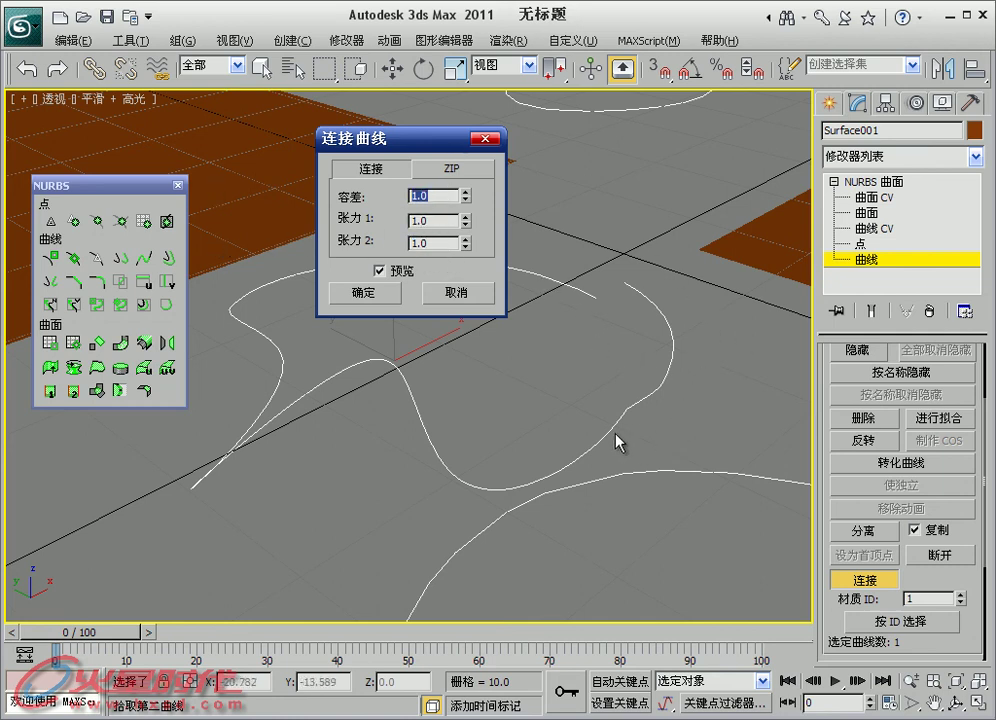
left_click_drag(465, 218, 458, 140)
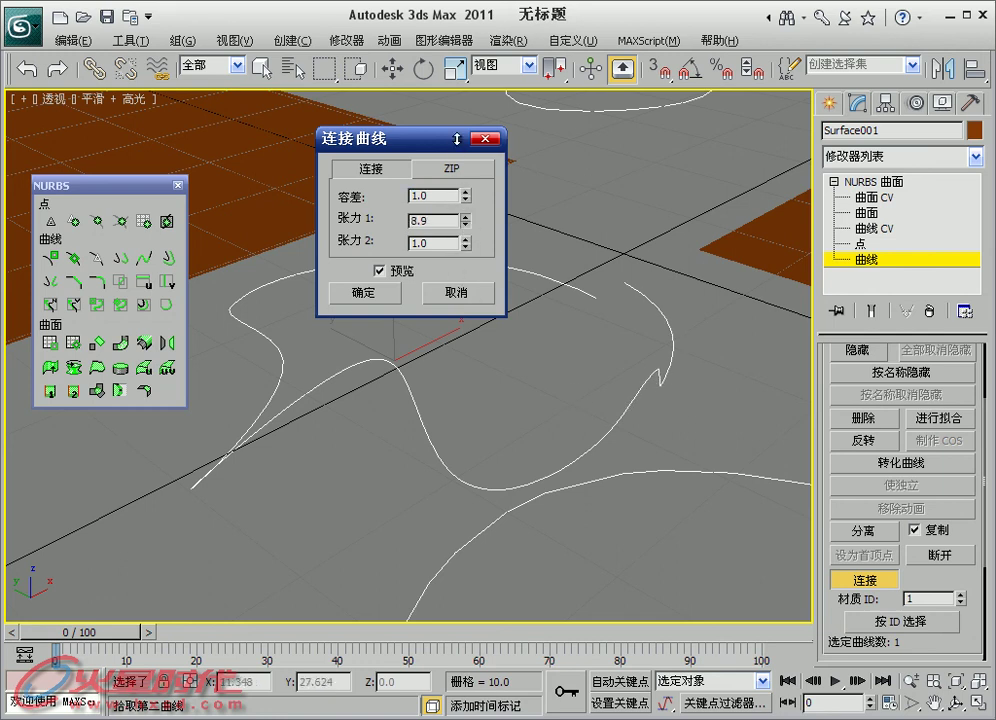
mouse_move(465, 219)
left_mouse_down()
mouse_move(476, 292)
mouse_move(462, 228)
left_mouse_up()
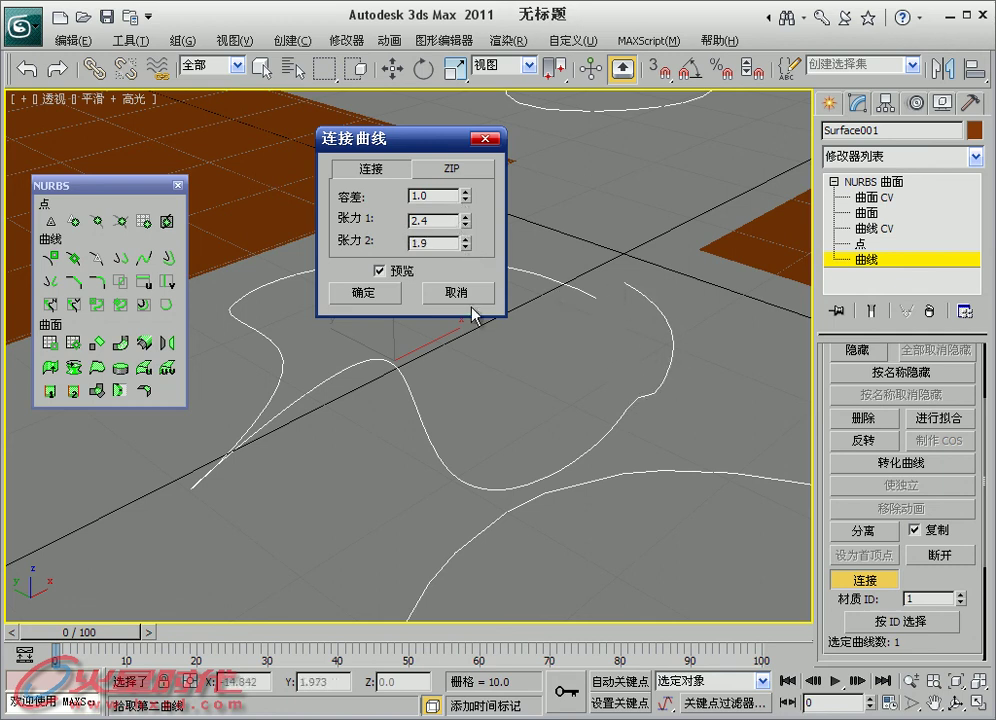
left_click(380, 294)
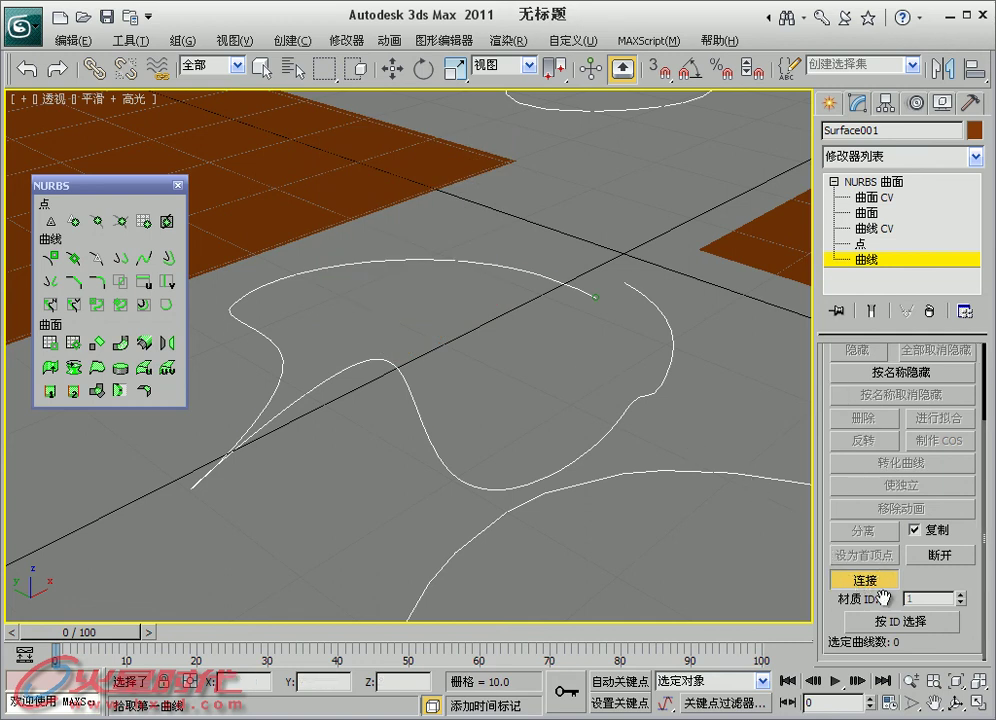
Dismiss the Select by ID dialog and exit curve Connect mode
left_click(875, 625)
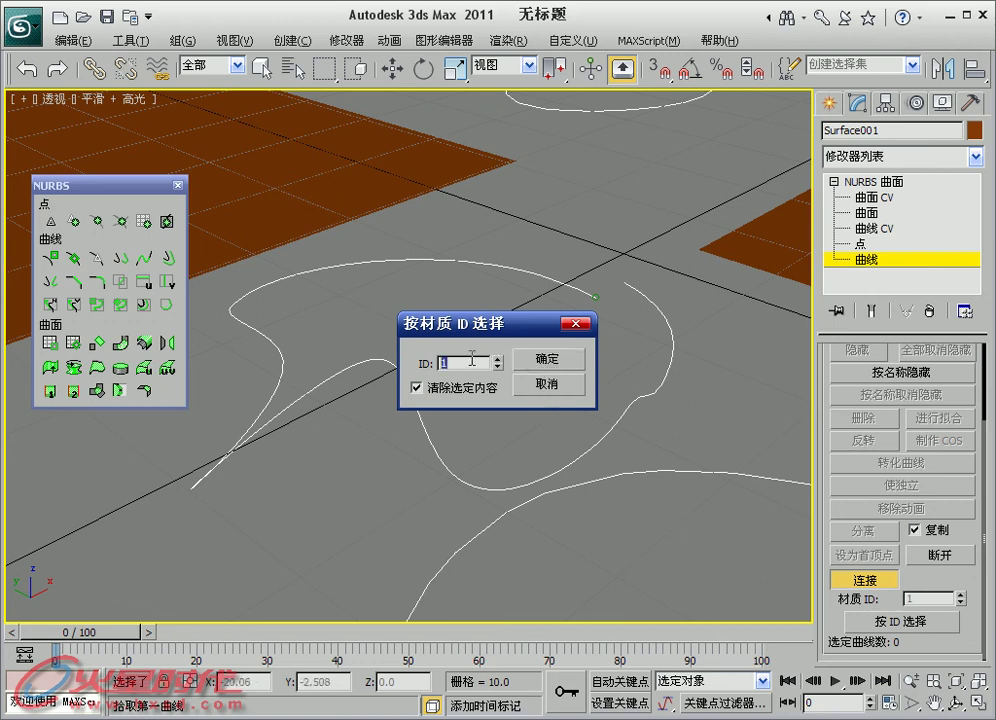
left_click(548, 384)
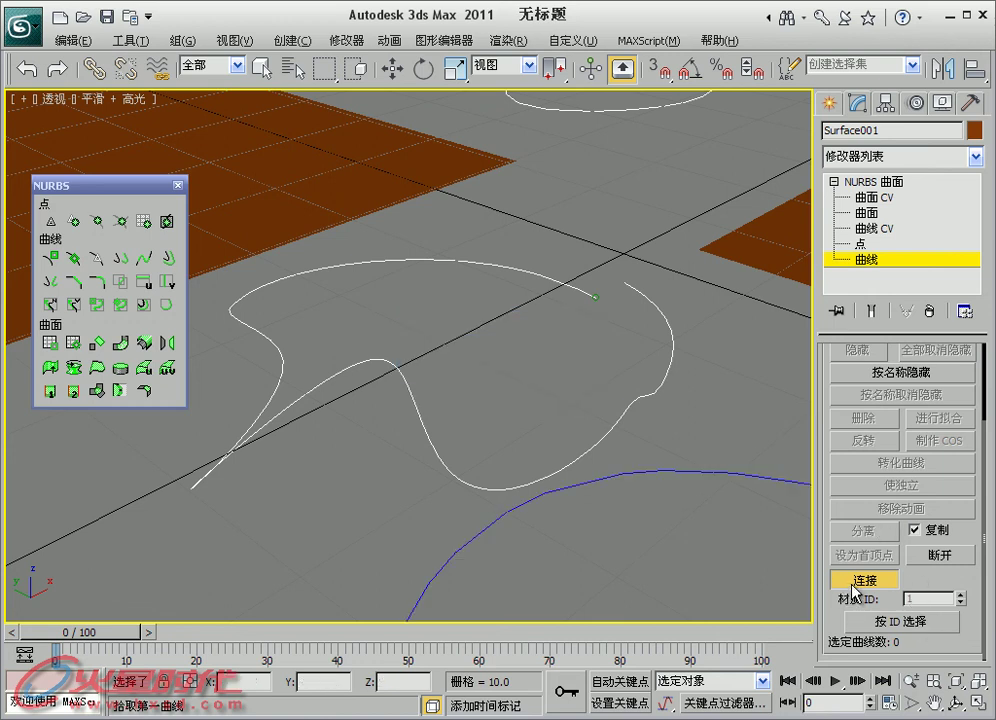
right_click(737, 560)
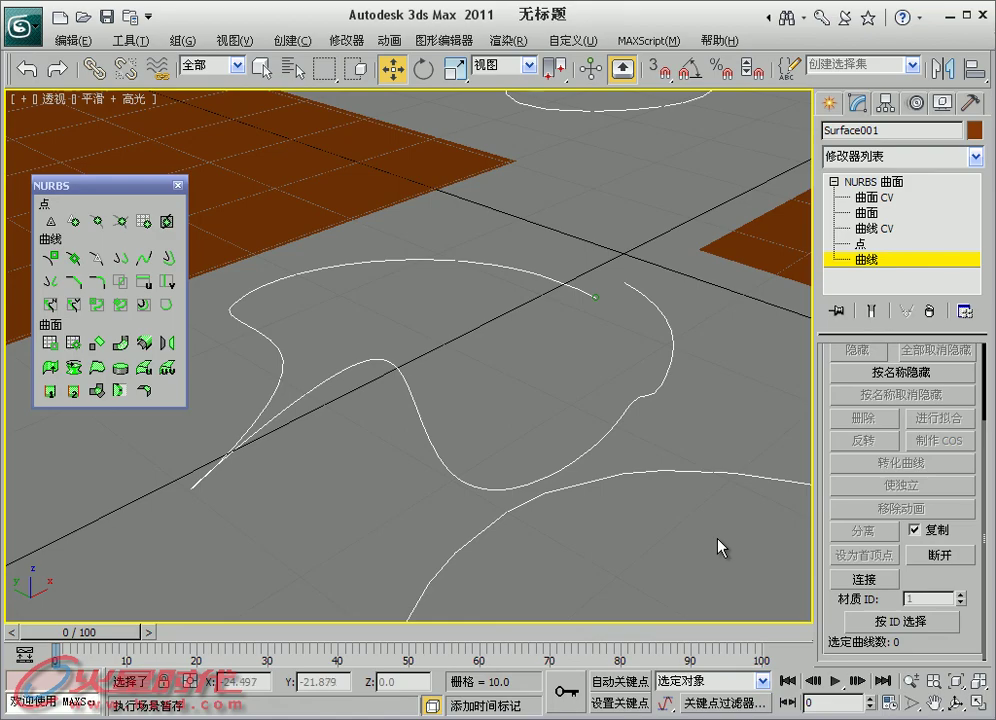